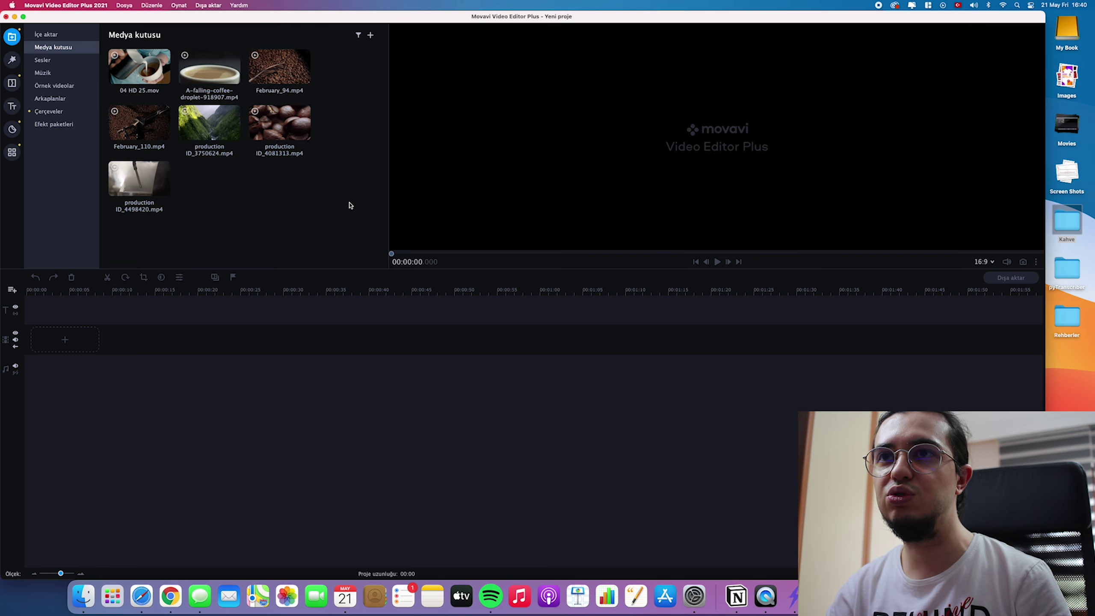
Step: Place the steaming espresso machine clip production ID_4498420 and further clips on the video track, and clear the timeline
left_click(139, 126)
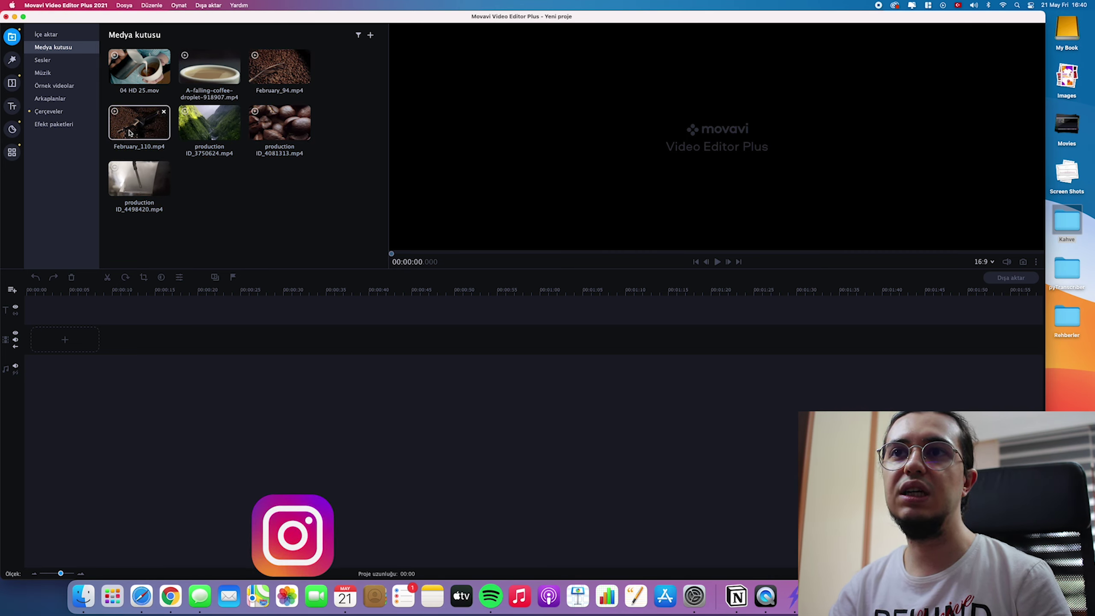
left_click_drag(139, 178, 80, 343)
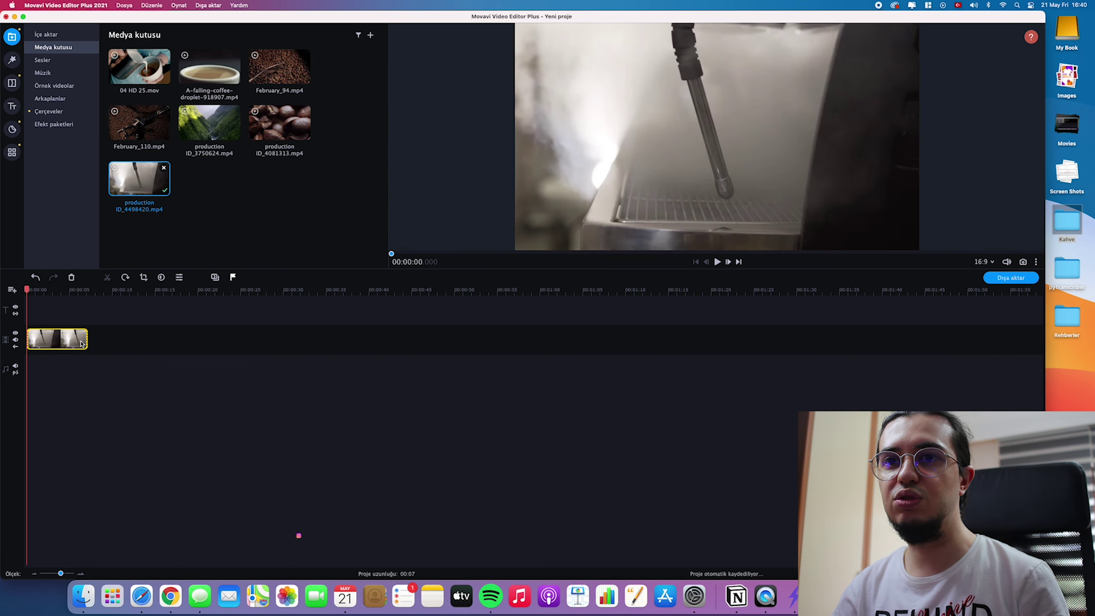
left_click_drag(25, 286, 75, 302)
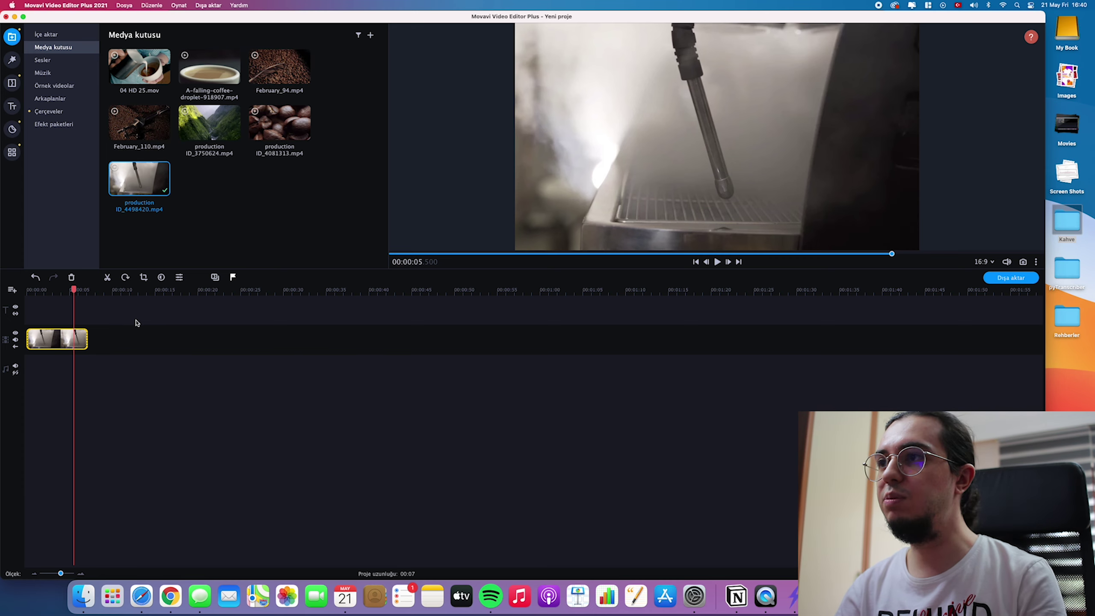
left_click_drag(279, 67, 181, 340)
left_click_drag(210, 123, 368, 355)
left_click_drag(595, 446, 110, 321)
key("Delete")
Step: Add February_110, production ID_3750624, production ID_4081313 and production ID_4498420 together to the video track
left_click_drag(276, 206, 86, 346)
key("super+z")
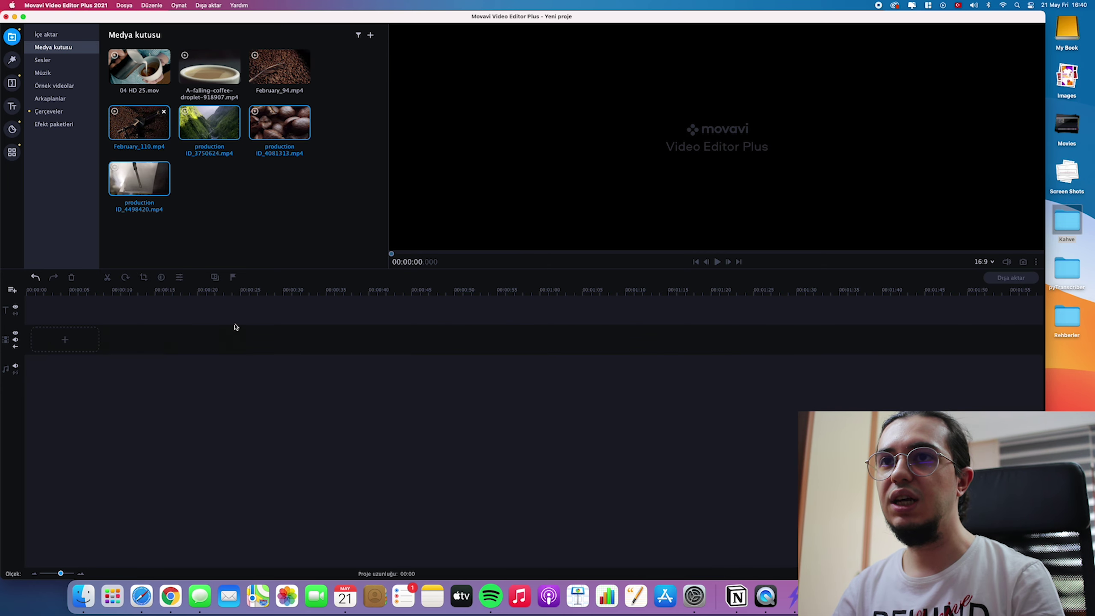
left_click_drag(148, 187, 97, 337)
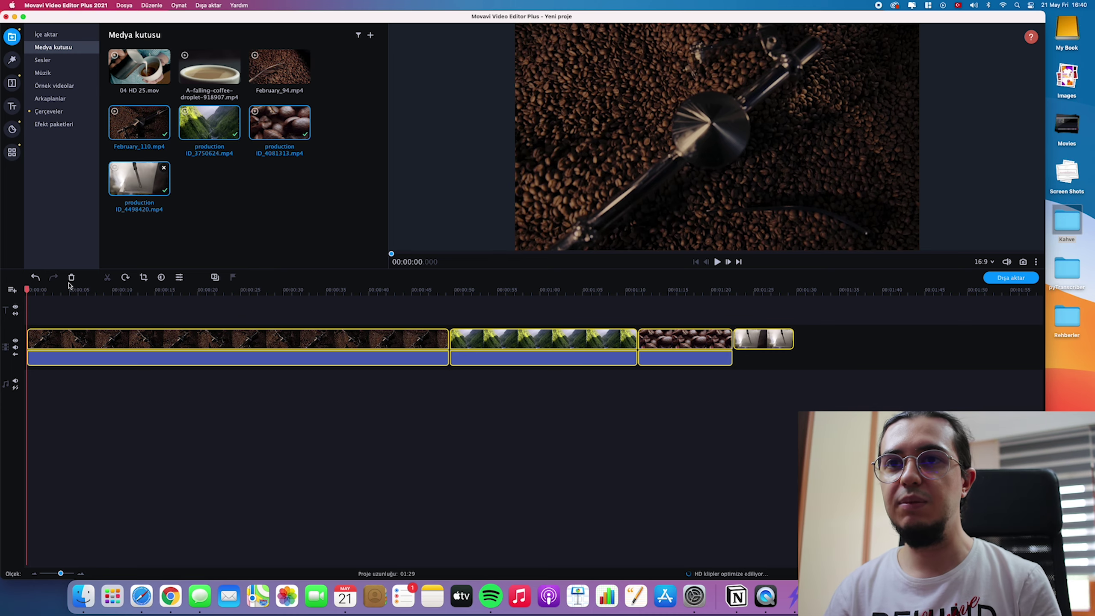
Step: Split the February_110 clip at about 12 and 21 seconds and the green valley clip at 00:00:59.150
left_click_drag(27, 289, 209, 293)
key("ctrl+b")
left_click(106, 278)
left_click(533, 294)
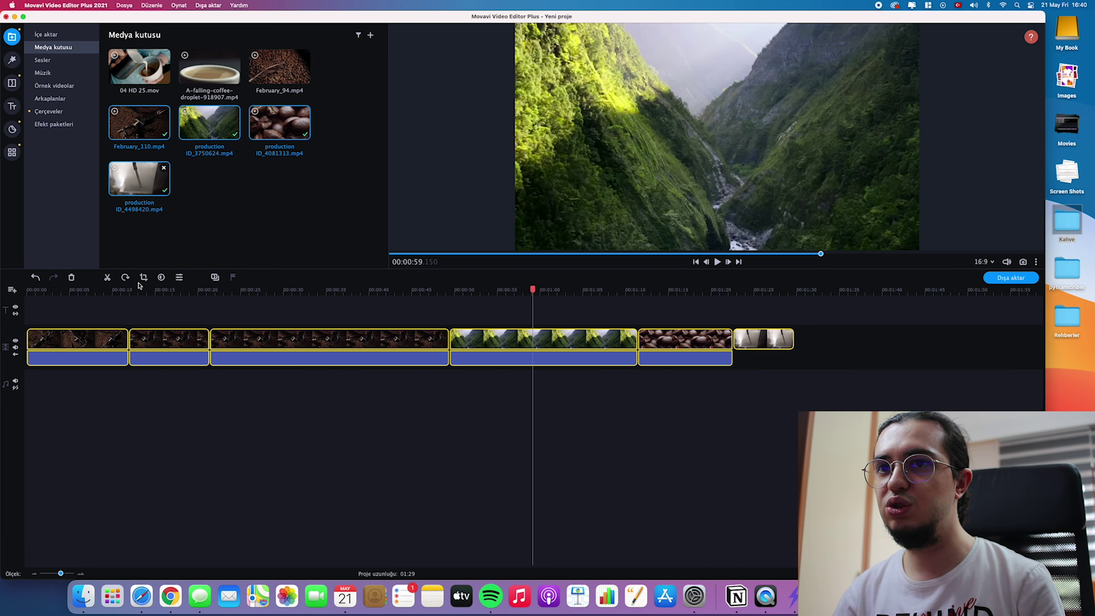
left_click(107, 279)
left_click(609, 398)
Step: Rotate the second part of the valley clip through four quarter turns, and delete all clips from the timeline
left_click(595, 341)
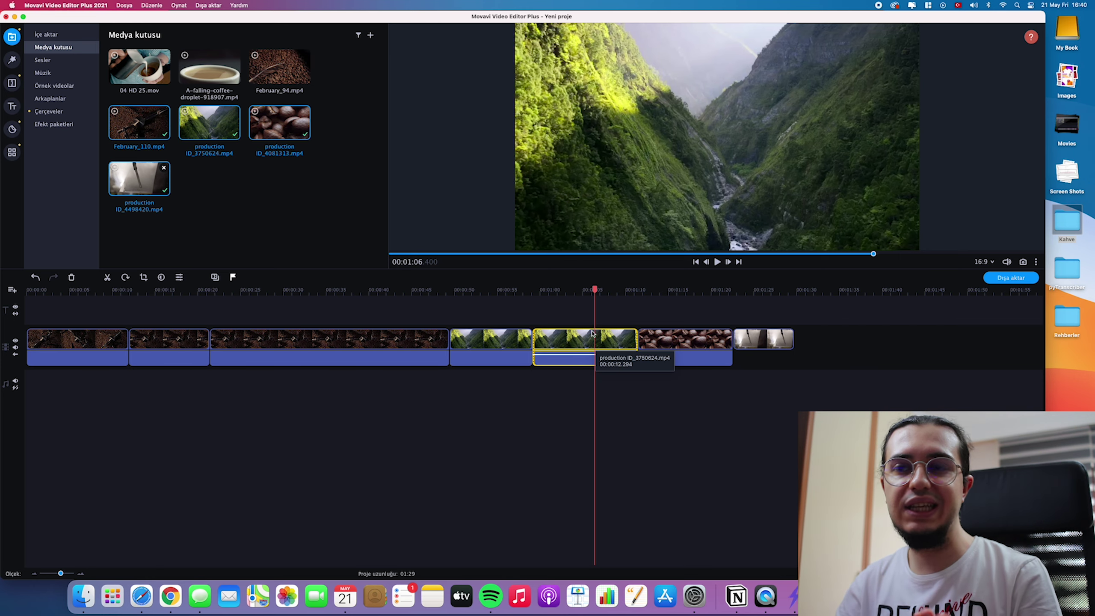
left_click(126, 277)
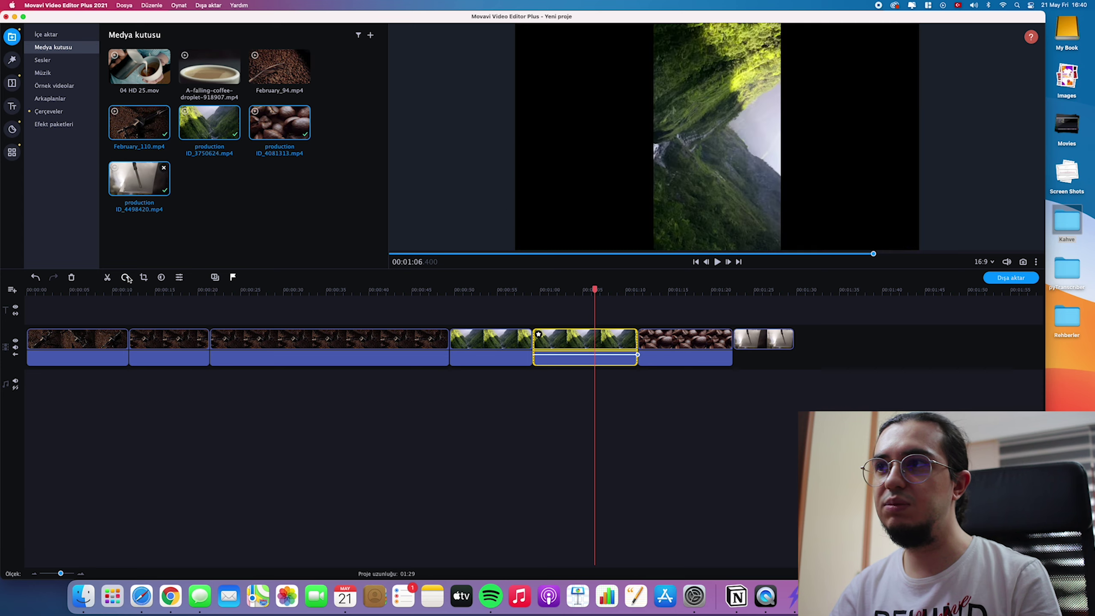
left_click(125, 277)
left_click(126, 277)
left_click(126, 277)
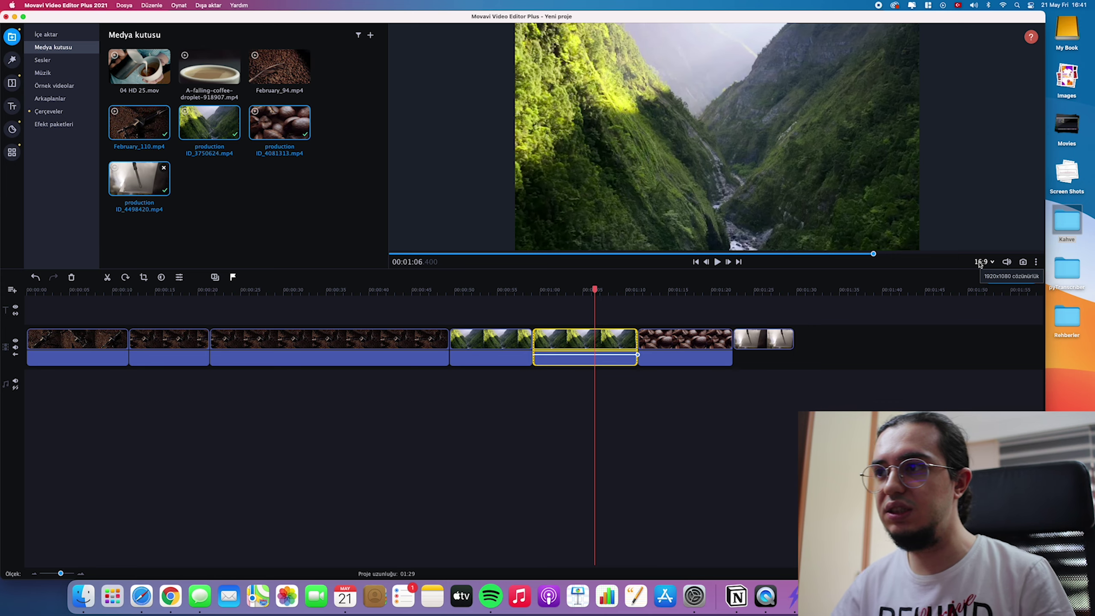
left_click_drag(831, 421, 79, 331)
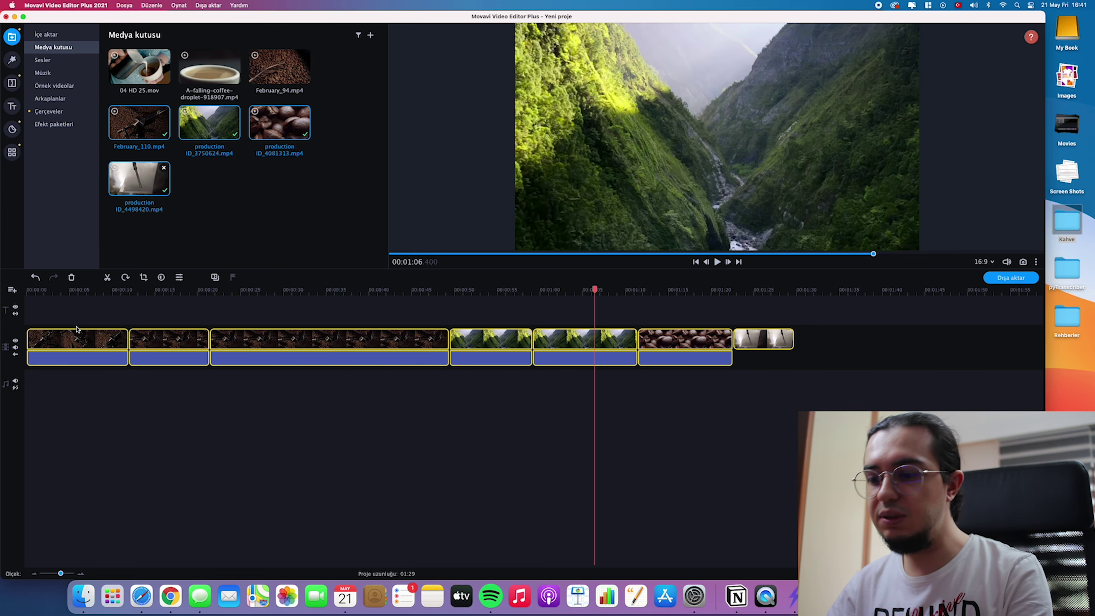
key("Delete")
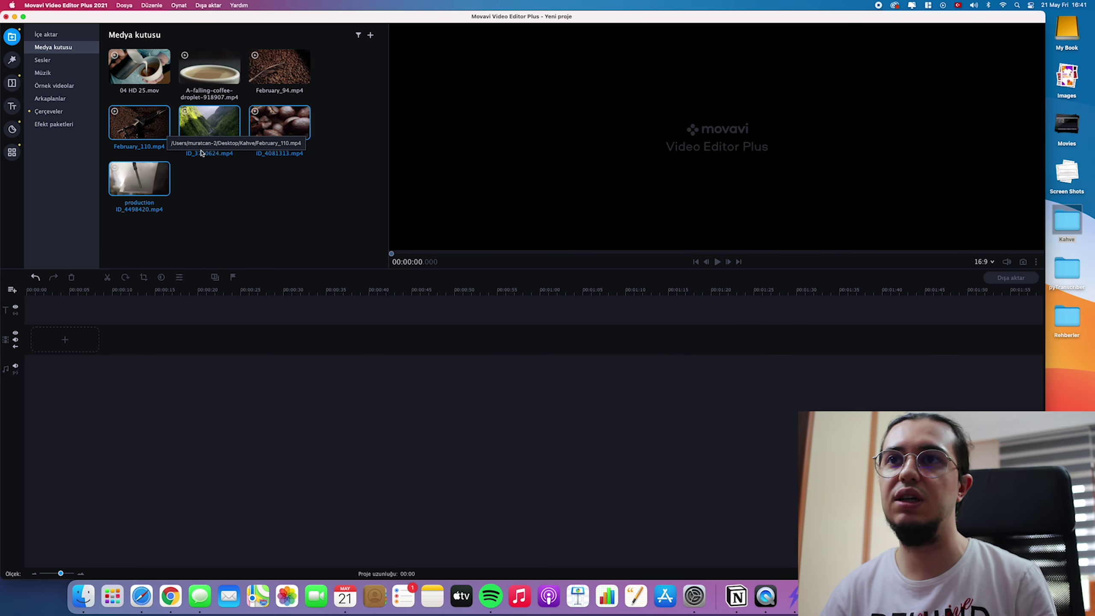
Step: Add the four selected media clips to the video track and set the project's aspect ratio to 9:16
left_click_drag(211, 129, 93, 332)
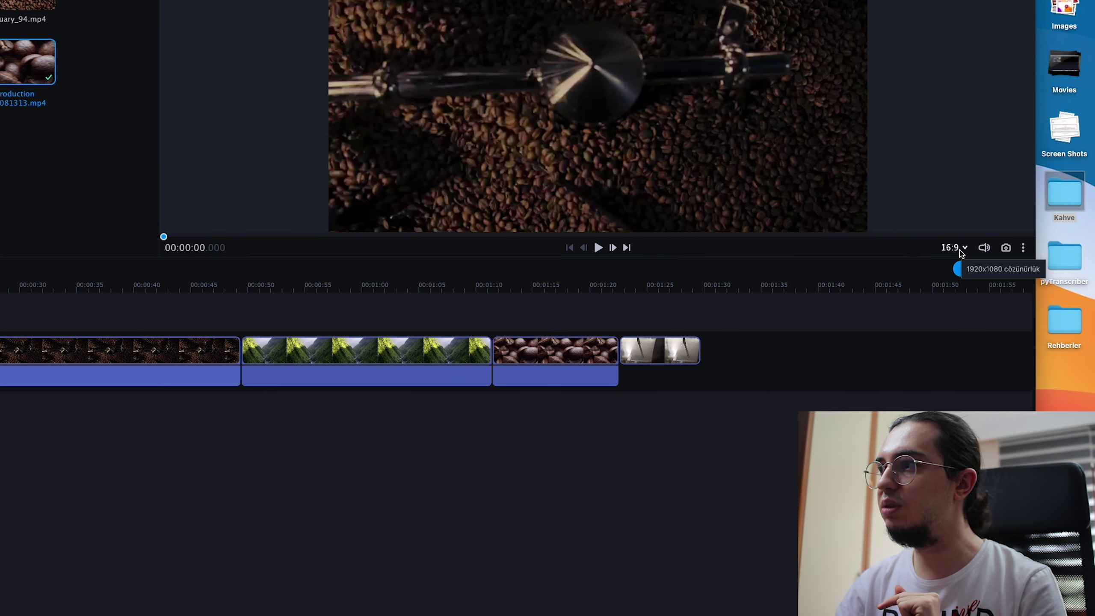
left_click(962, 250)
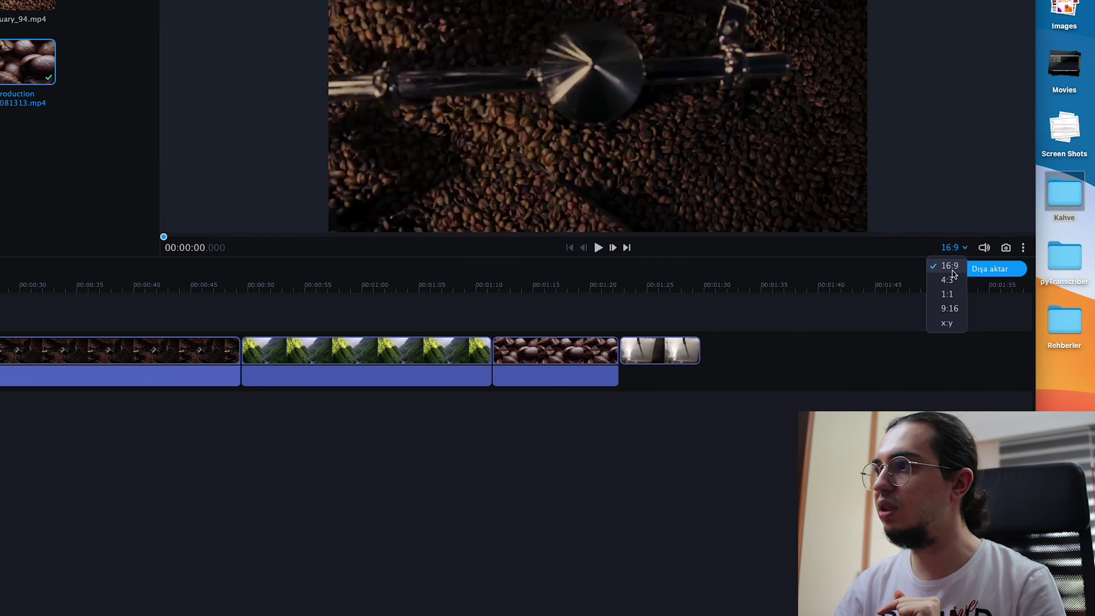
left_click(953, 316)
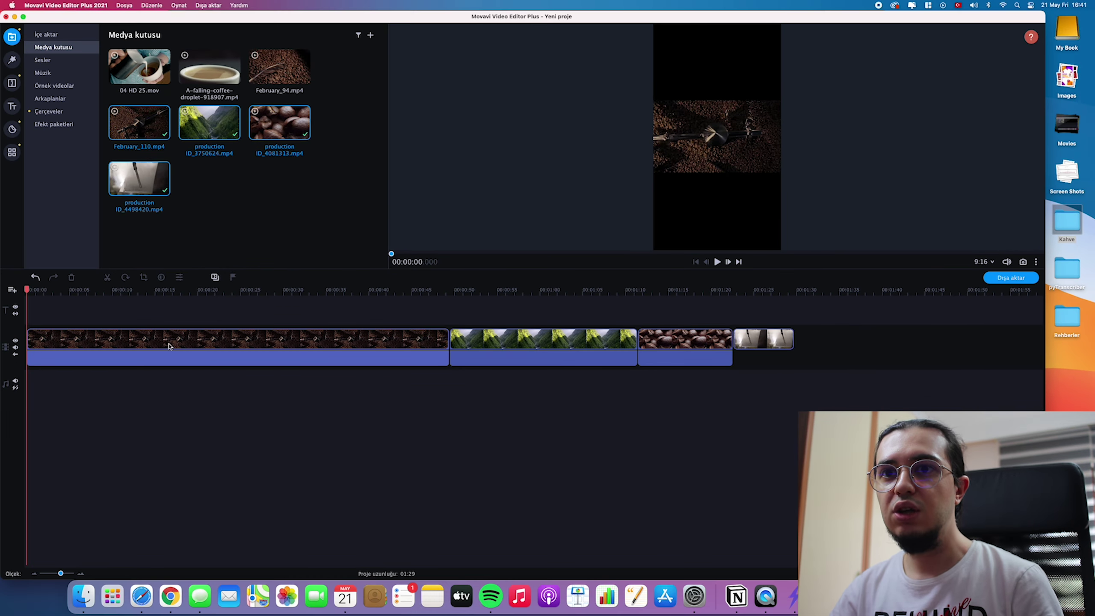
Step: Crop the February_110 clip to a vertical frame centred on the round metal part, and preview it
left_click(160, 347)
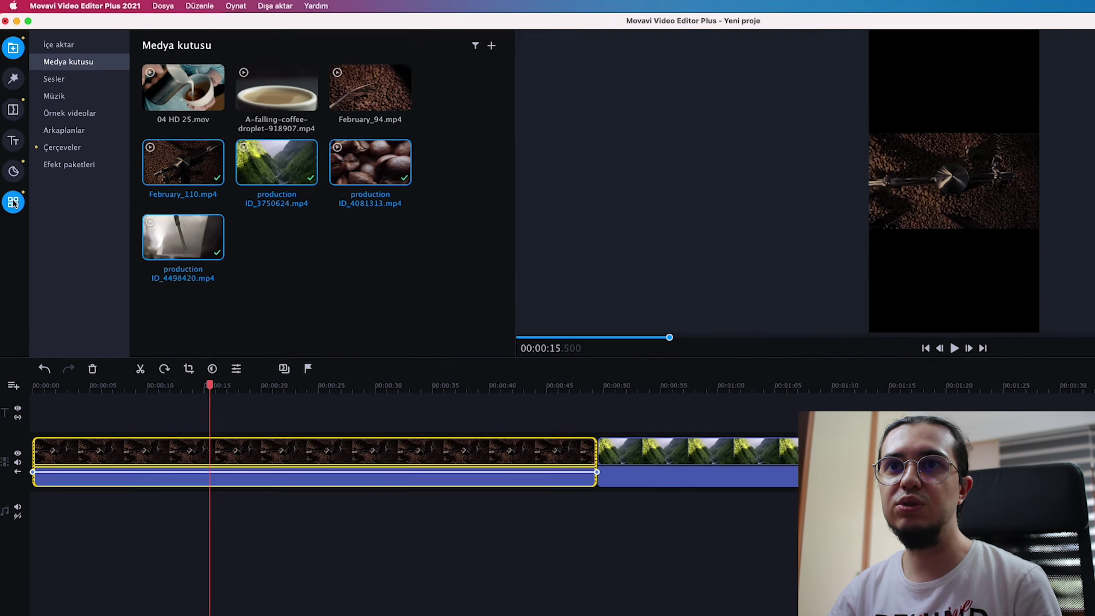
left_click(14, 202)
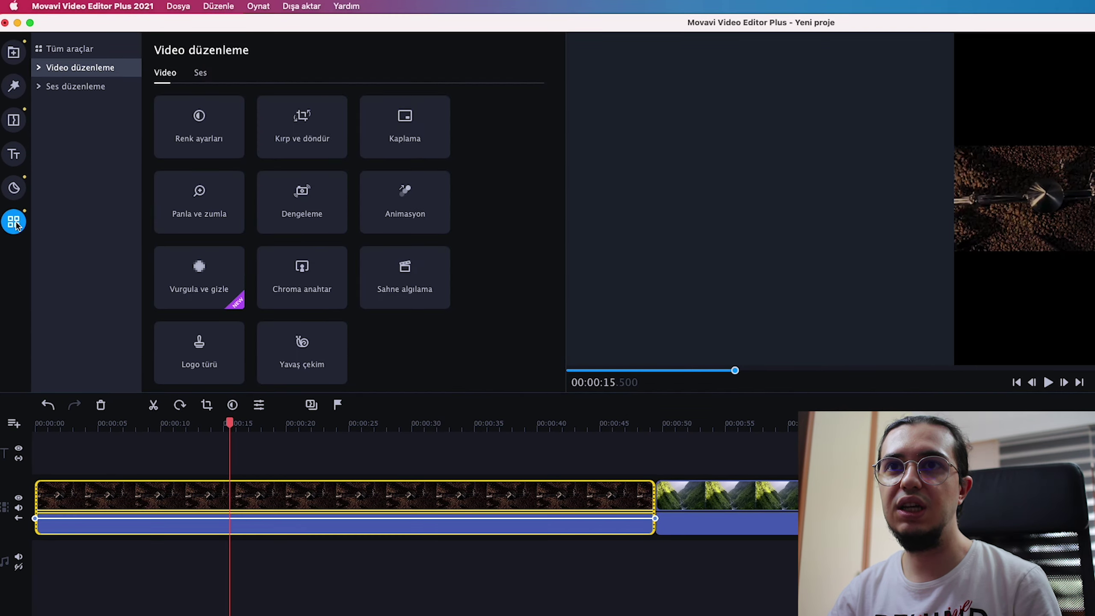
left_click(309, 124)
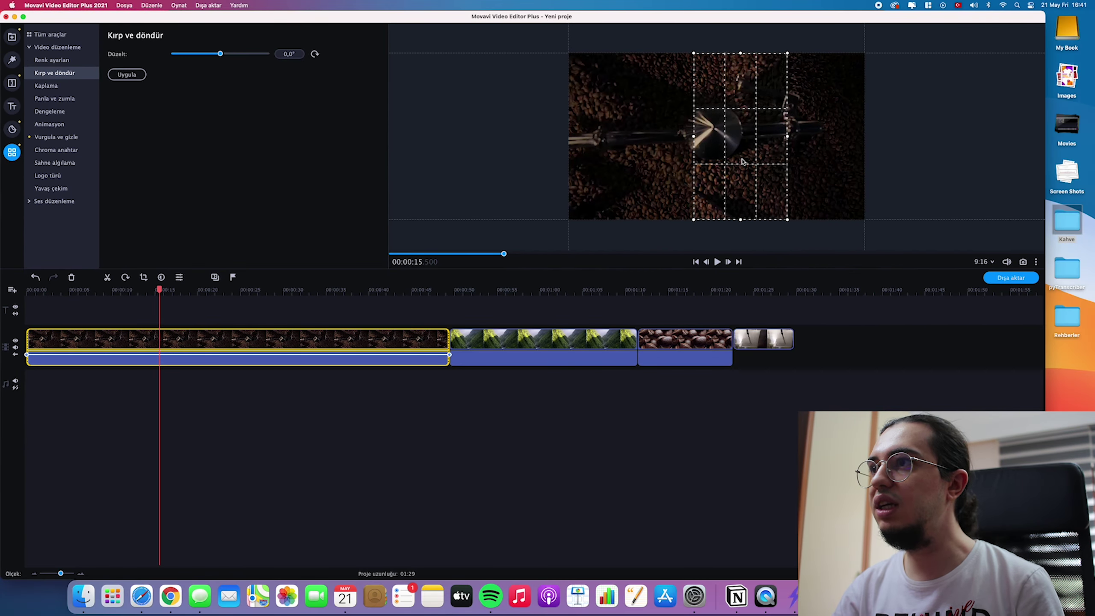
left_click_drag(742, 161, 713, 159)
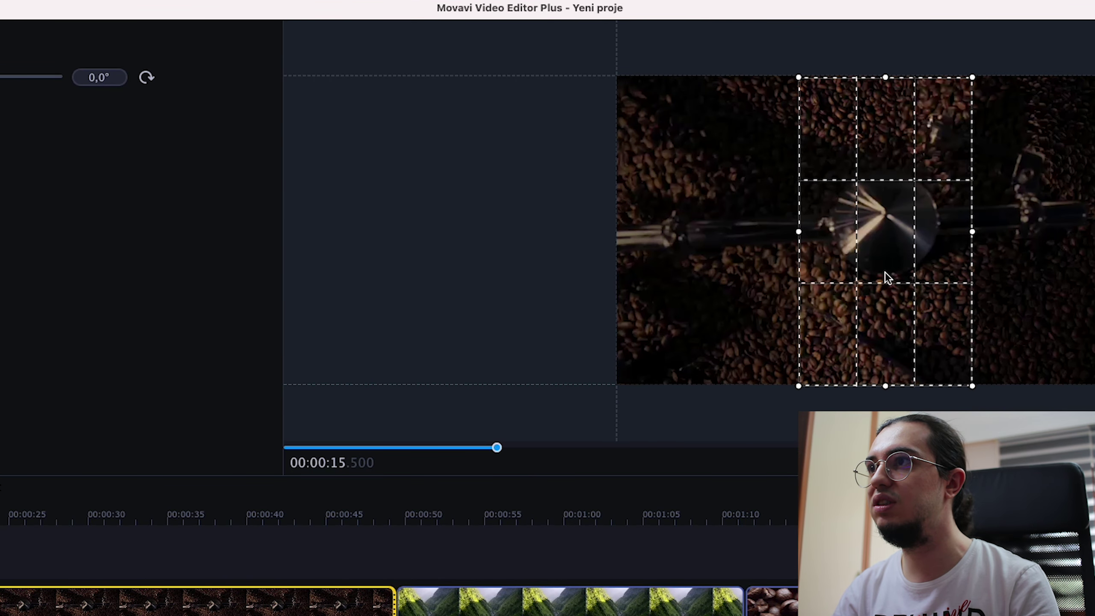
mouse_move(884, 272)
left_mouse_down()
mouse_move(876, 270)
mouse_move(884, 277)
left_mouse_up()
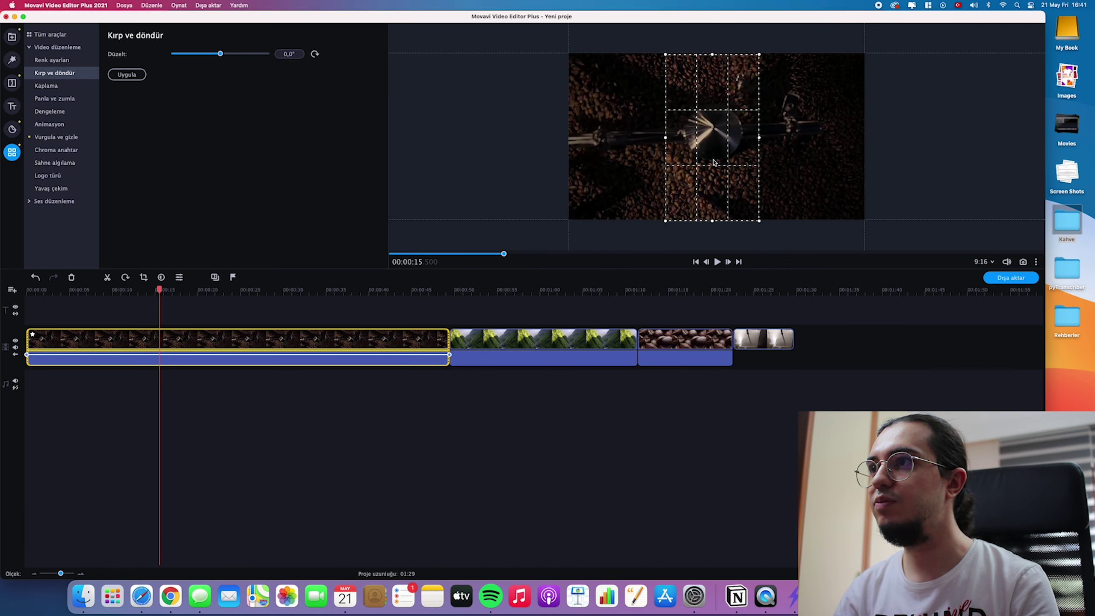
left_click(137, 75)
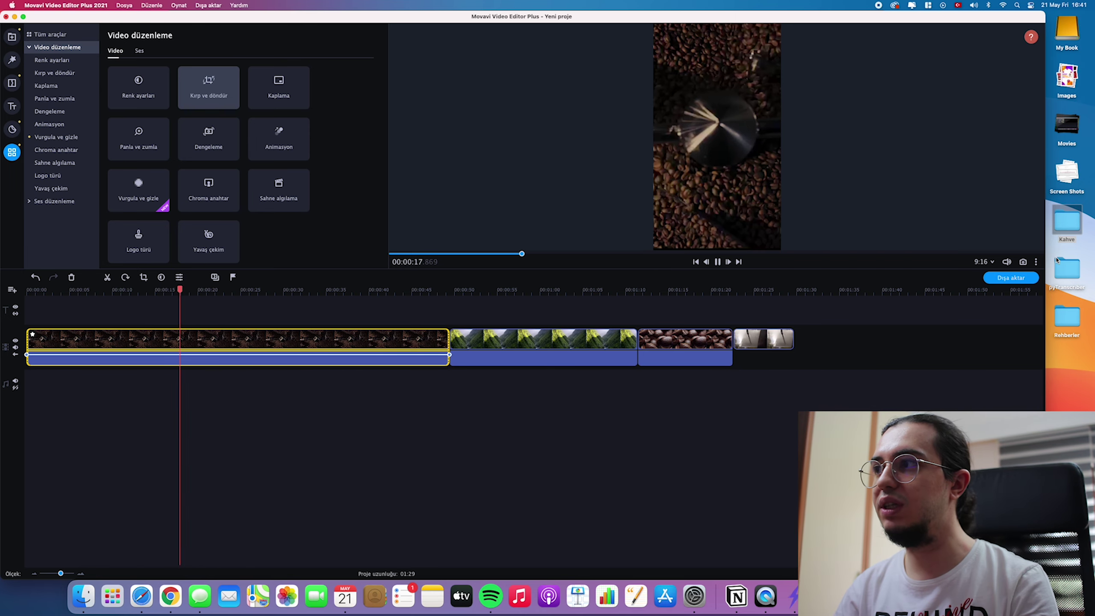
left_click(1036, 262)
Step: Crop the valley clip to the vertical frame and select the coffee bean clip that follows it
left_click(524, 339)
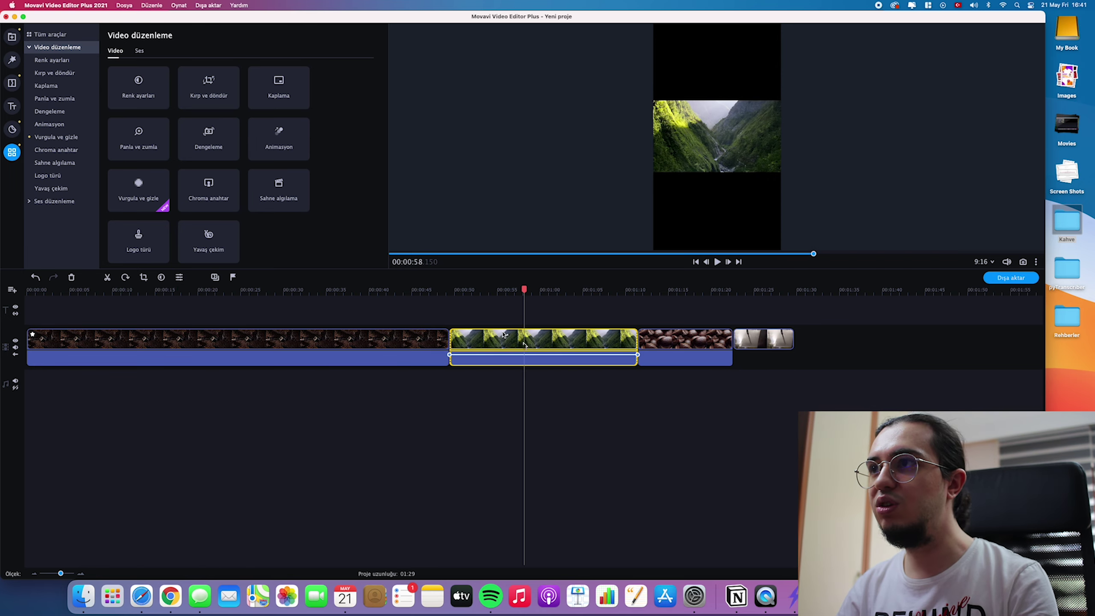
left_click(209, 86)
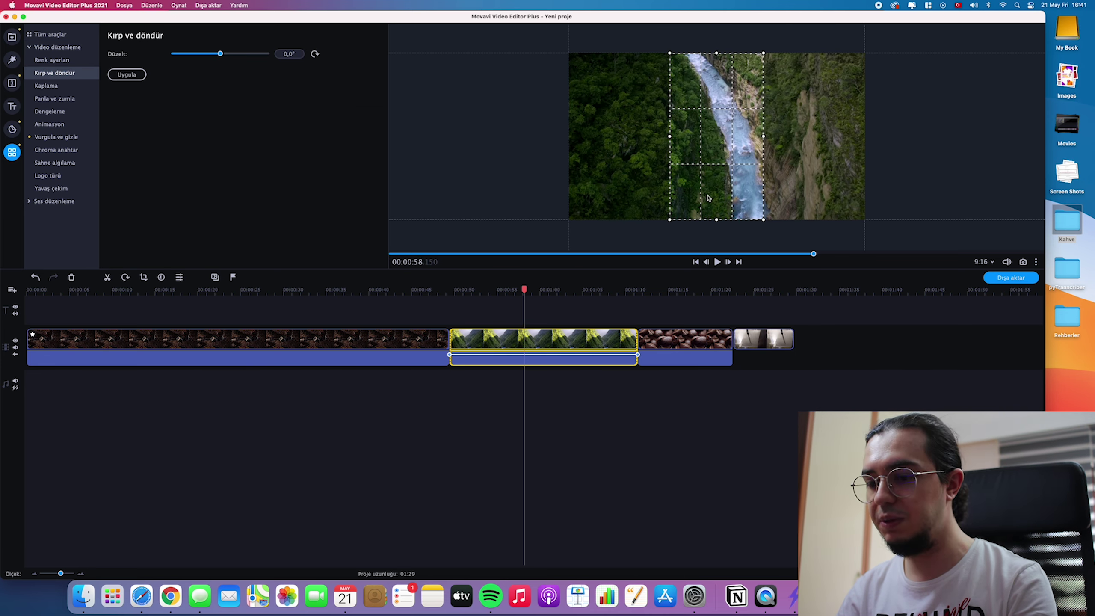
left_click(127, 74)
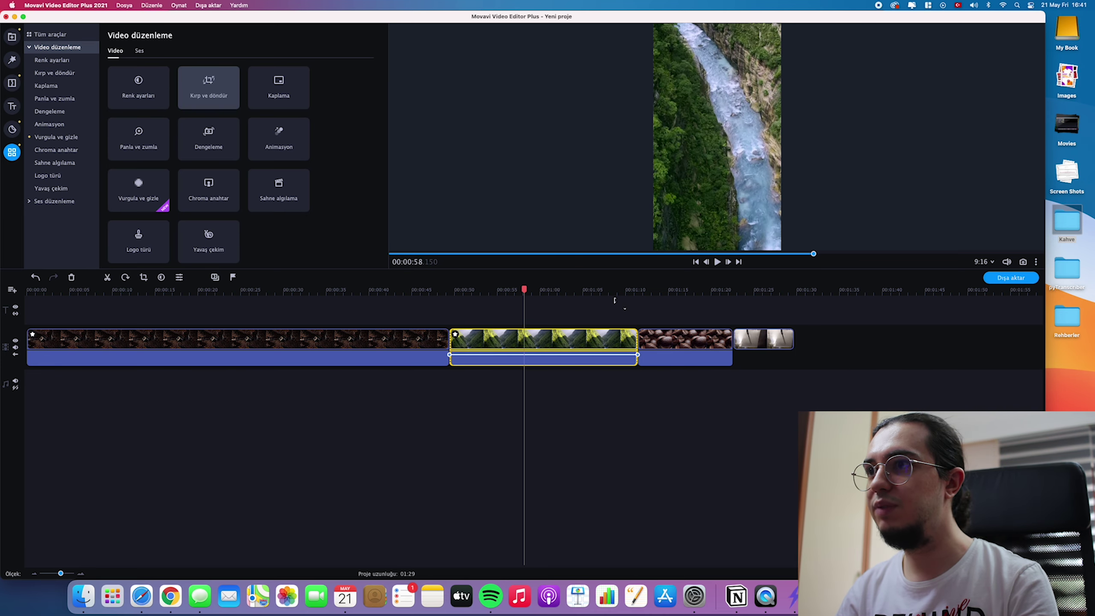
left_click_drag(525, 292, 669, 293)
left_click(689, 344)
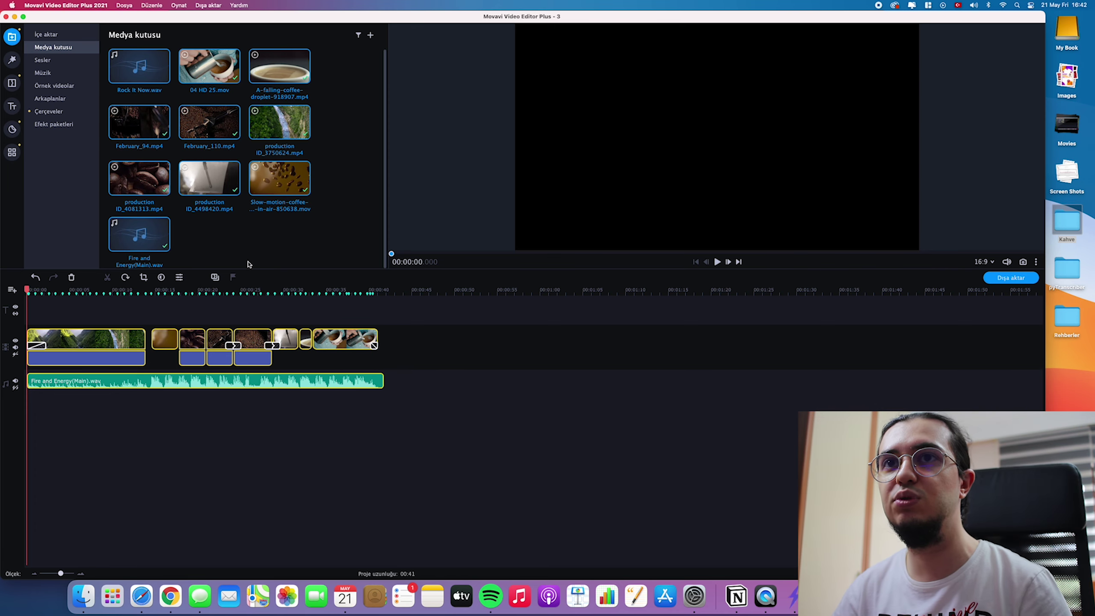
Step: Examine the favourite, popular (Popüler) and noise (Parazit) filters with the playhead on the valley clip
left_click(11, 59)
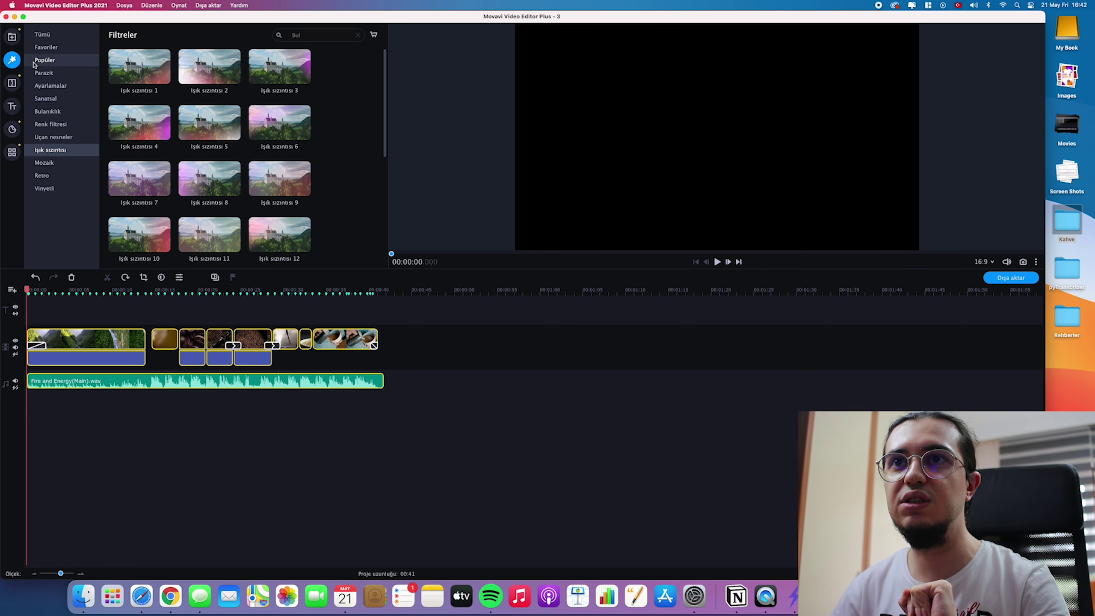
left_click(69, 341)
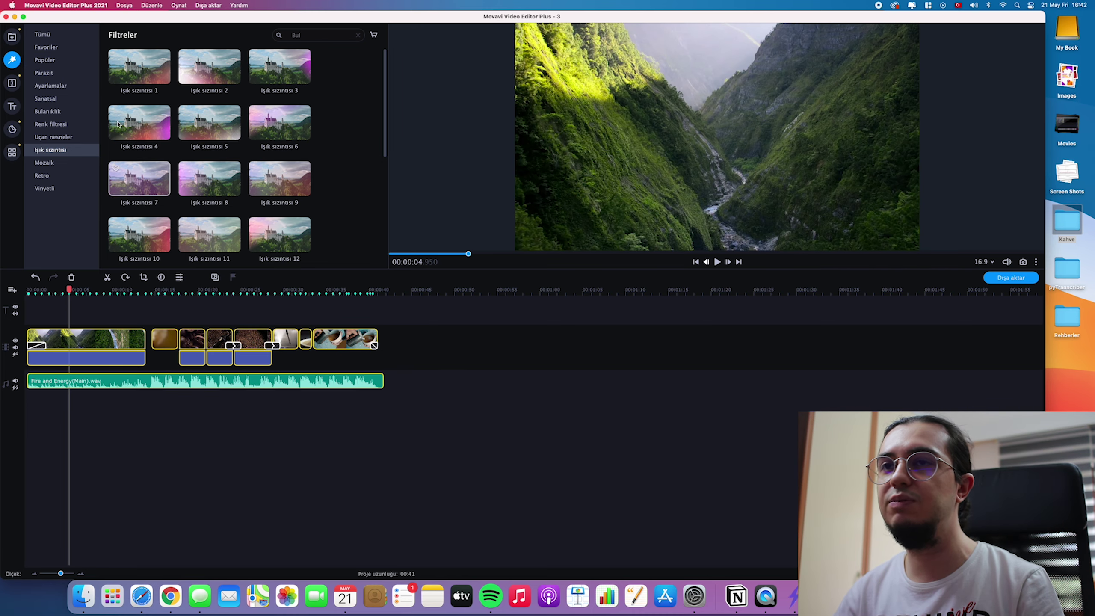
left_click(47, 47)
left_click(45, 60)
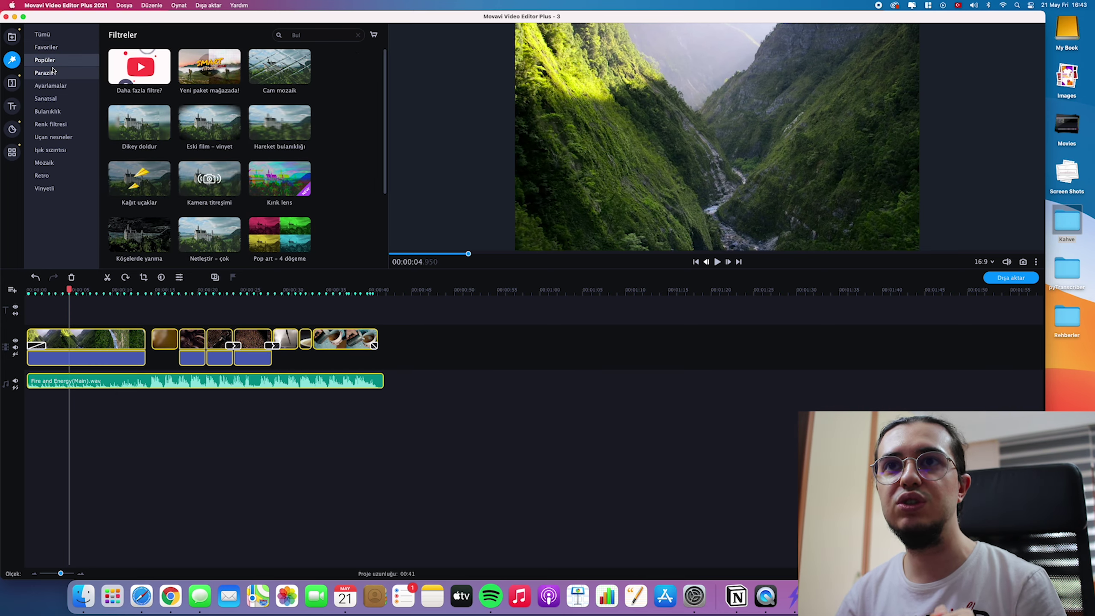
scroll(211, 142, "down", 5)
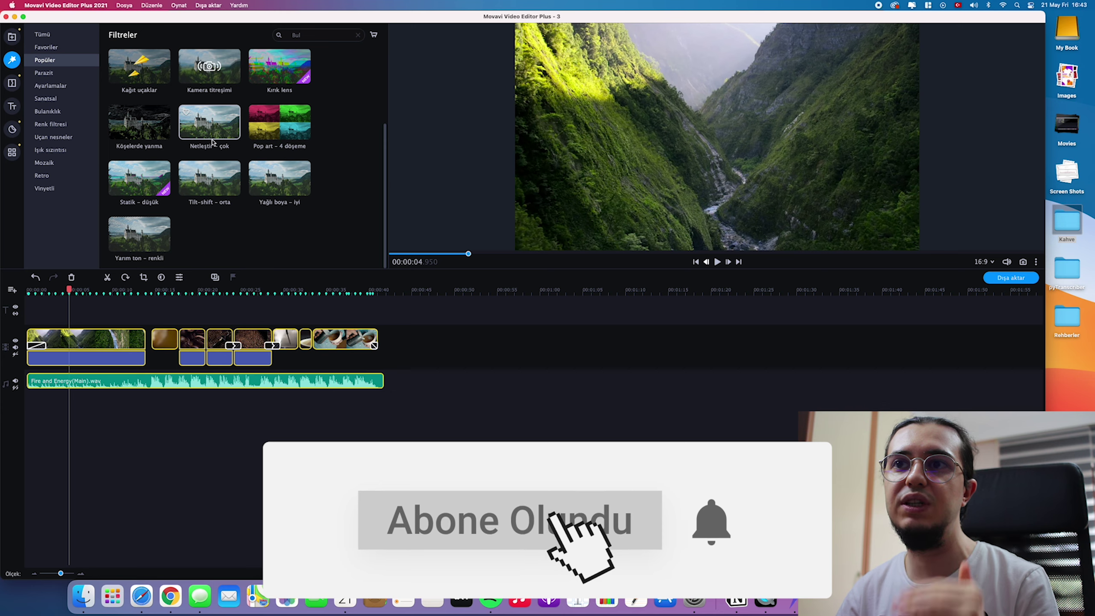
left_click(44, 73)
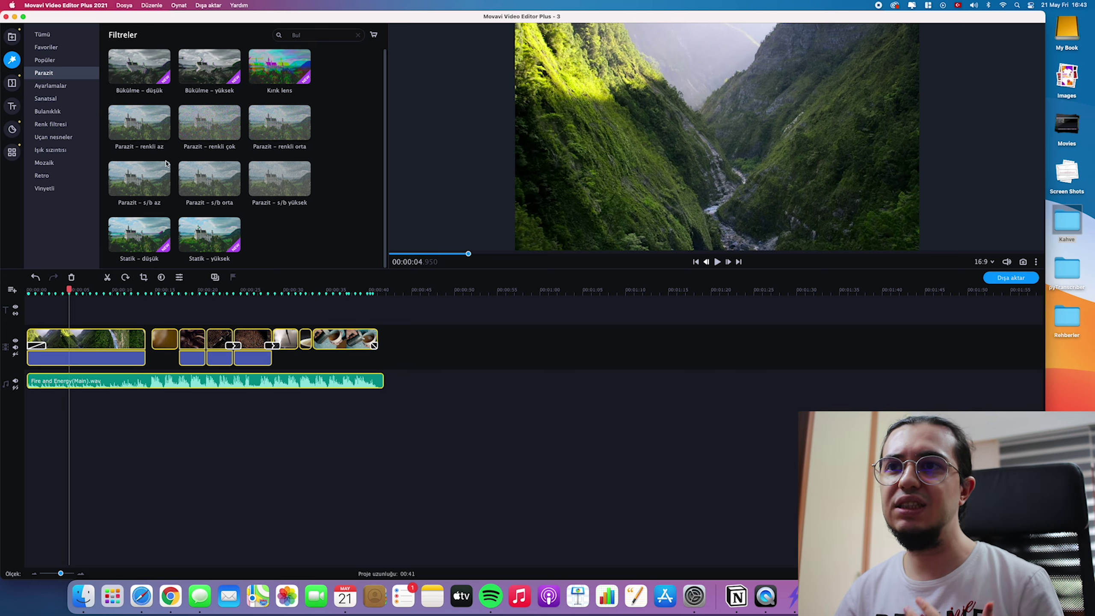
Step: Apply the Courbet colour filter from Renk filtresi to the selected clips on the video track
left_click(46, 125)
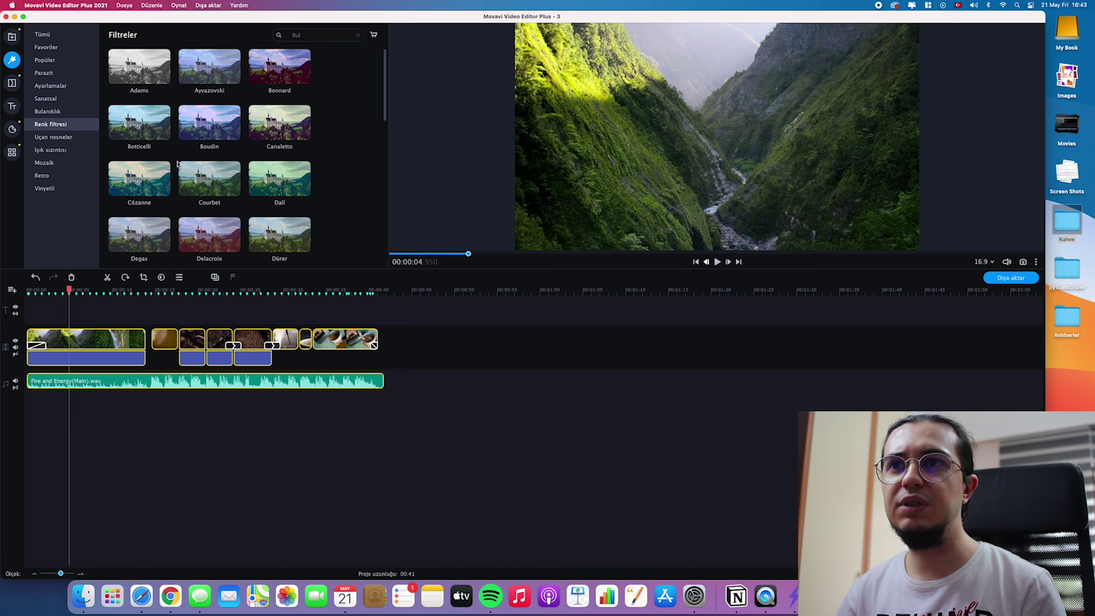
scroll(211, 120, "down", 1)
left_click_drag(216, 119, 86, 338)
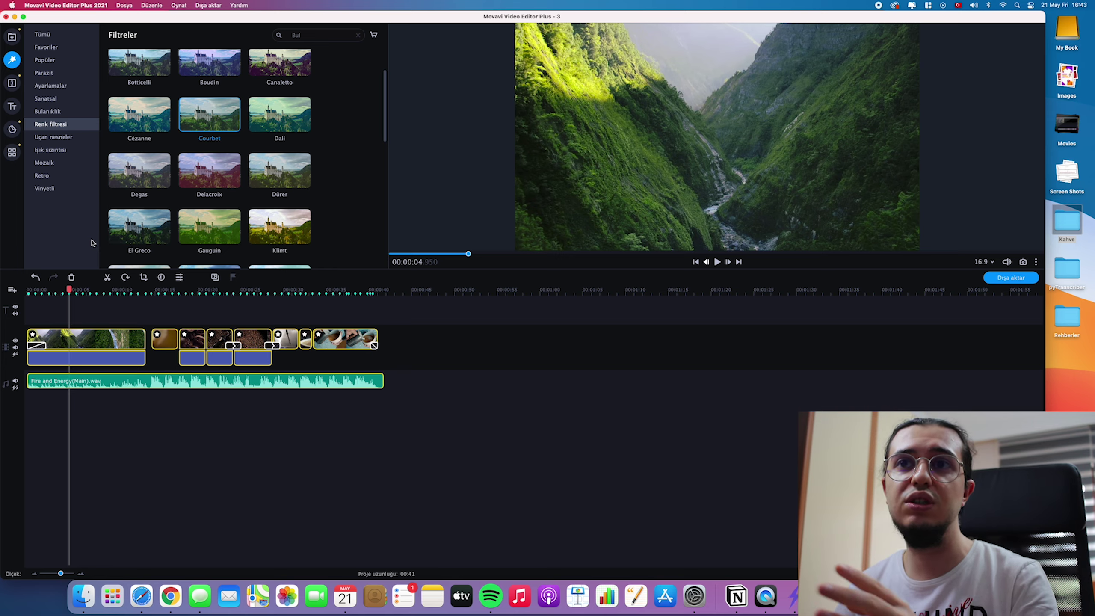
Step: Examine the flying object, light leak, mosaic, colour and blur filter categories
left_click(61, 139)
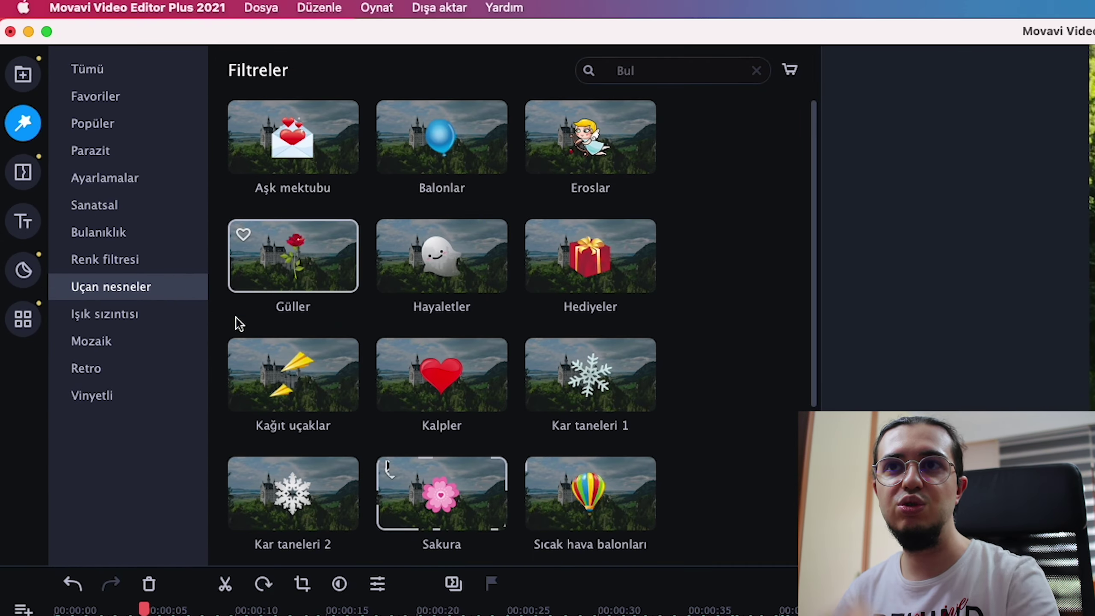
left_click(121, 314)
left_click(114, 342)
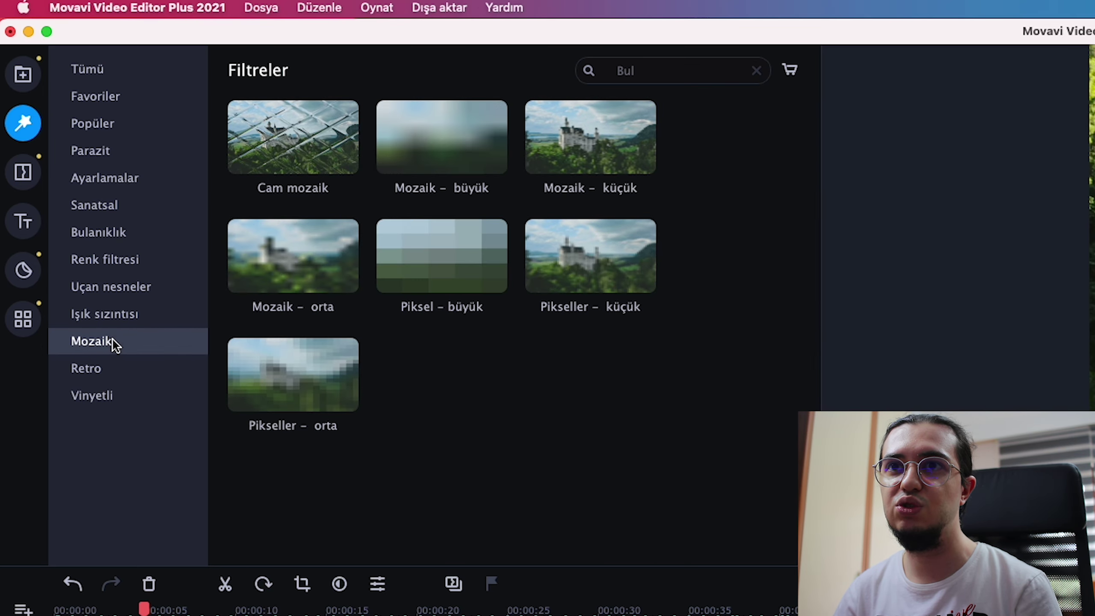
left_click(116, 260)
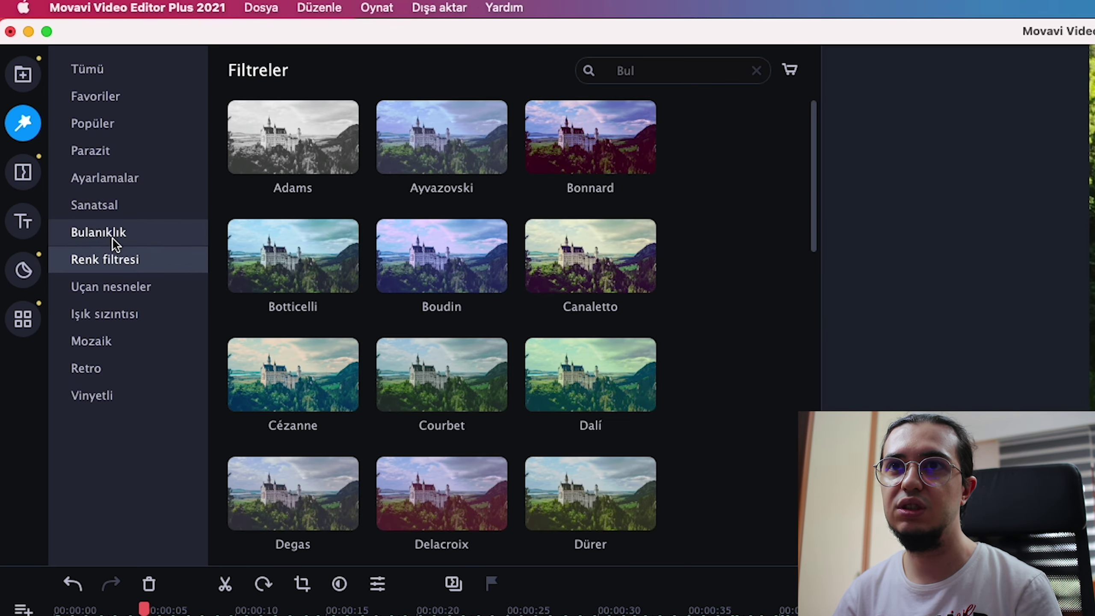
left_click(114, 233)
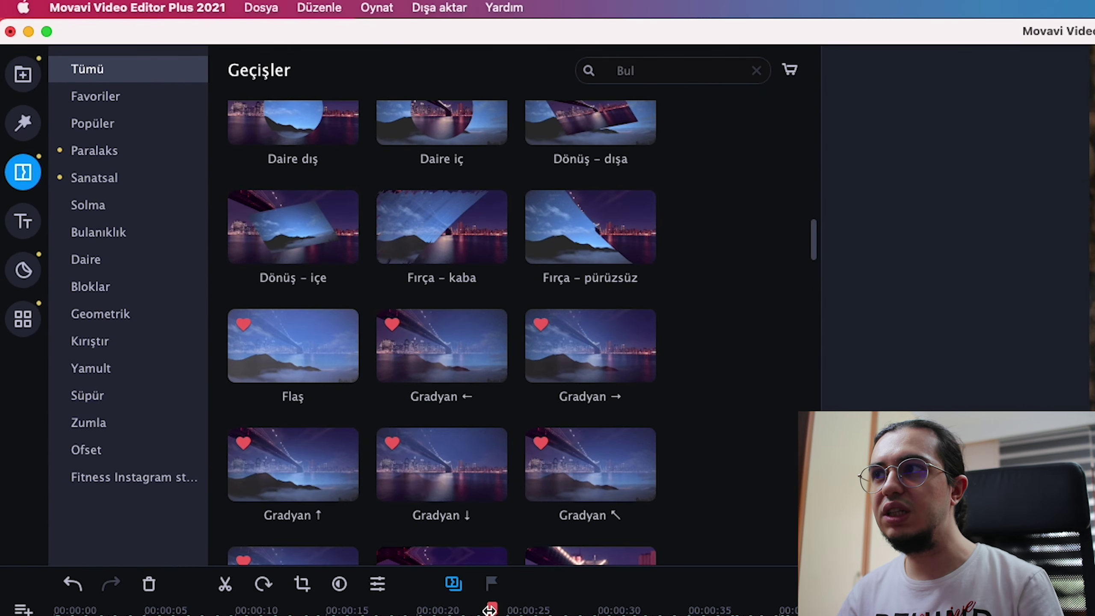
Step: Examine the transition between the coffee bean clips, the full transition list and the favourite (Favoriler) transitions
left_click_drag(490, 609, 477, 609)
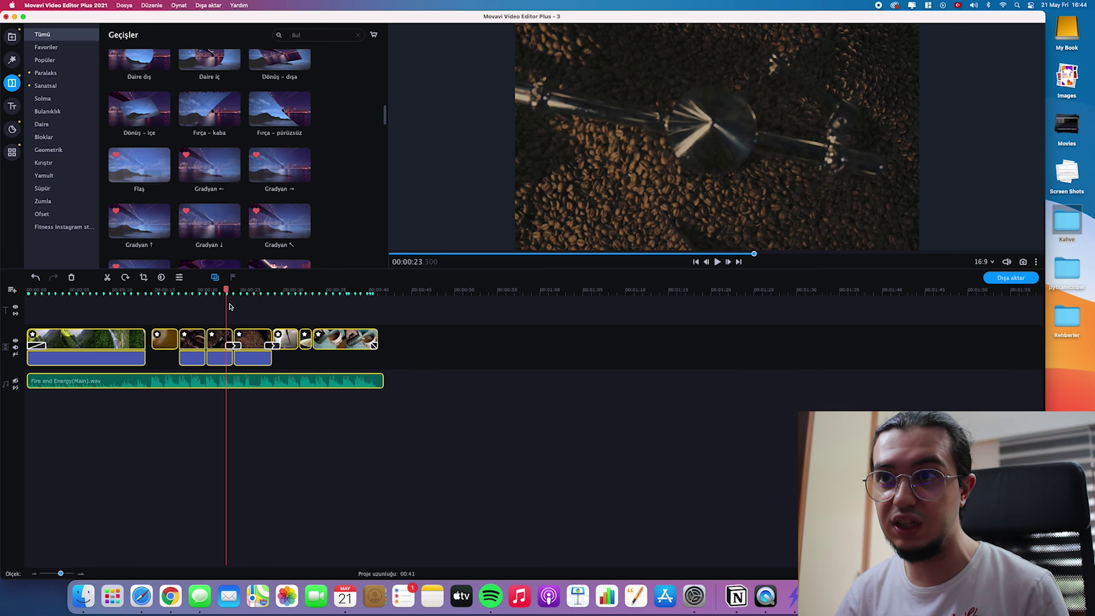
left_click_drag(228, 290, 240, 289)
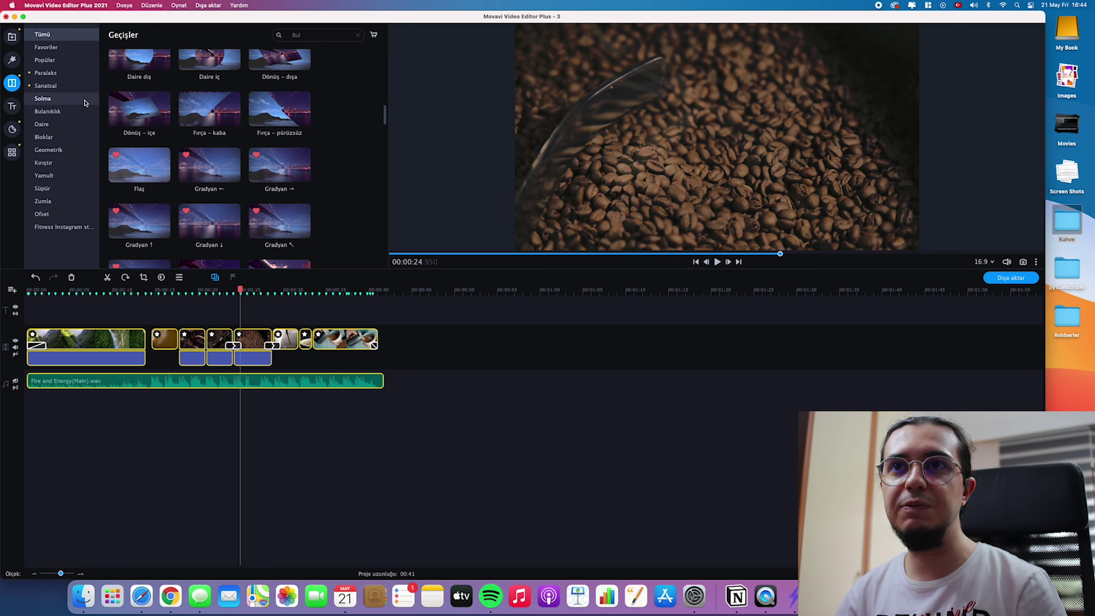
scroll(207, 172, "down", 3)
scroll(185, 172, "down", 4)
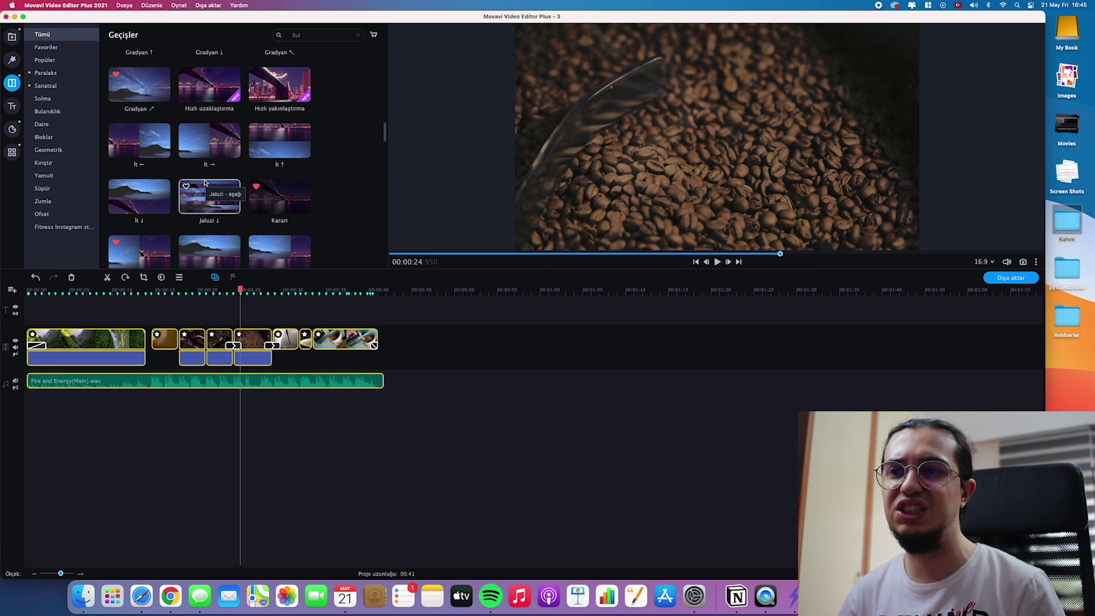
left_click(57, 48)
scroll(295, 190, "down", 4)
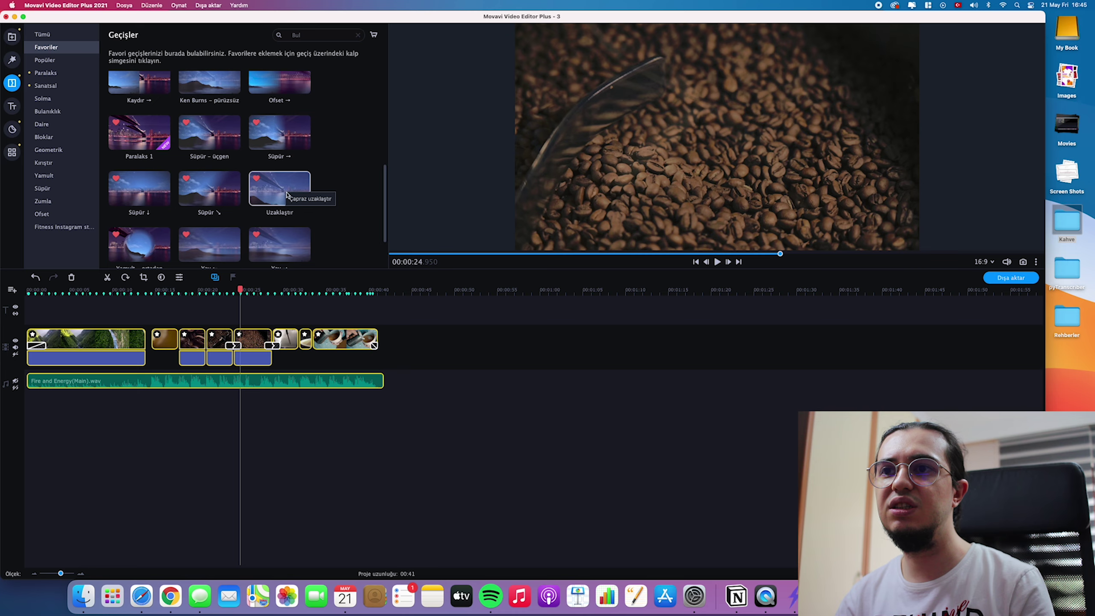
Step: Play back the transitions around the coffee bean clips, including the one into the steam wand clip
key("space")
left_click(262, 288)
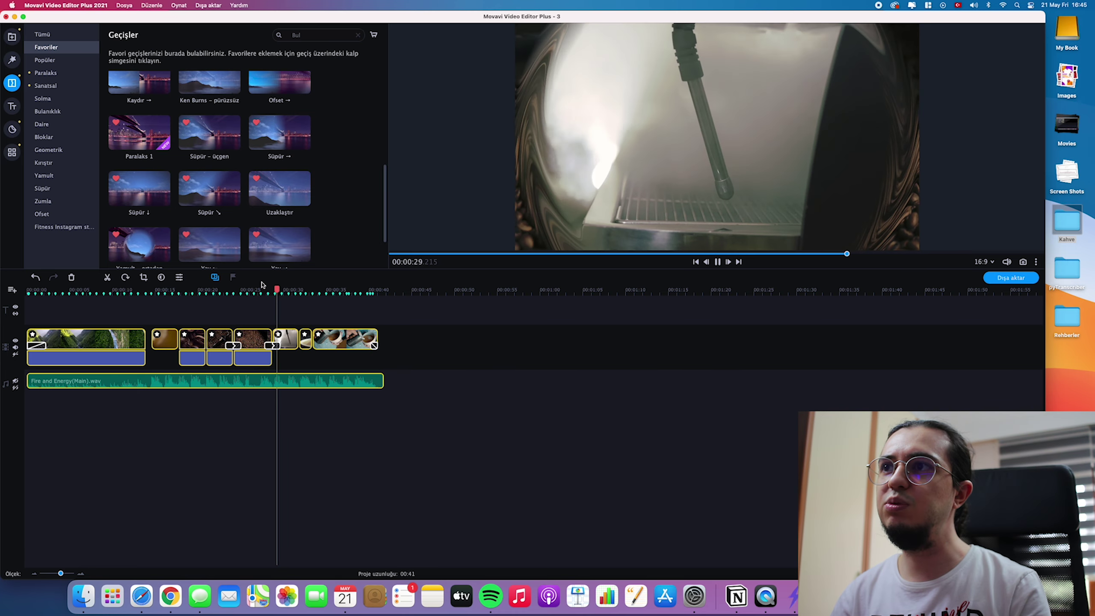
key("space")
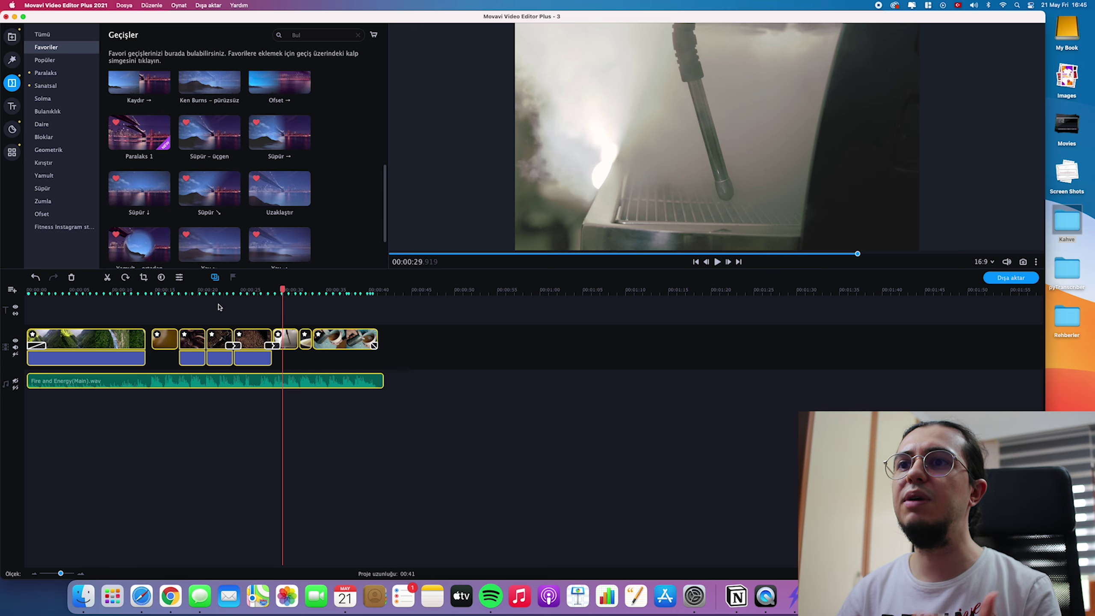
left_click(229, 289)
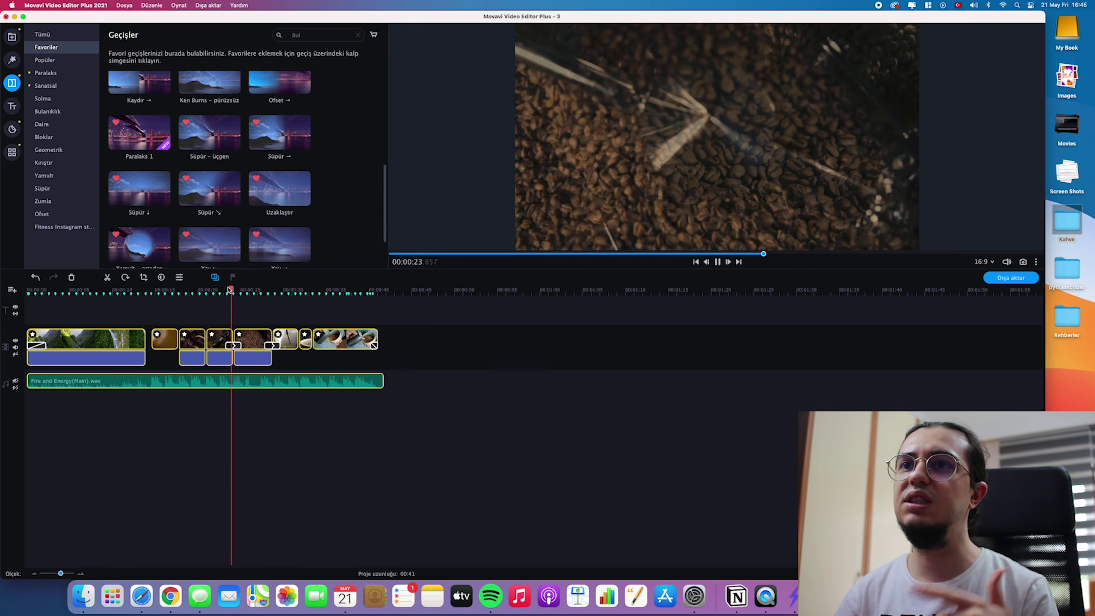
Step: Preview the Süpür ↘ and Uzaklaştır transitions and look through the remaining favourites
left_click(217, 204)
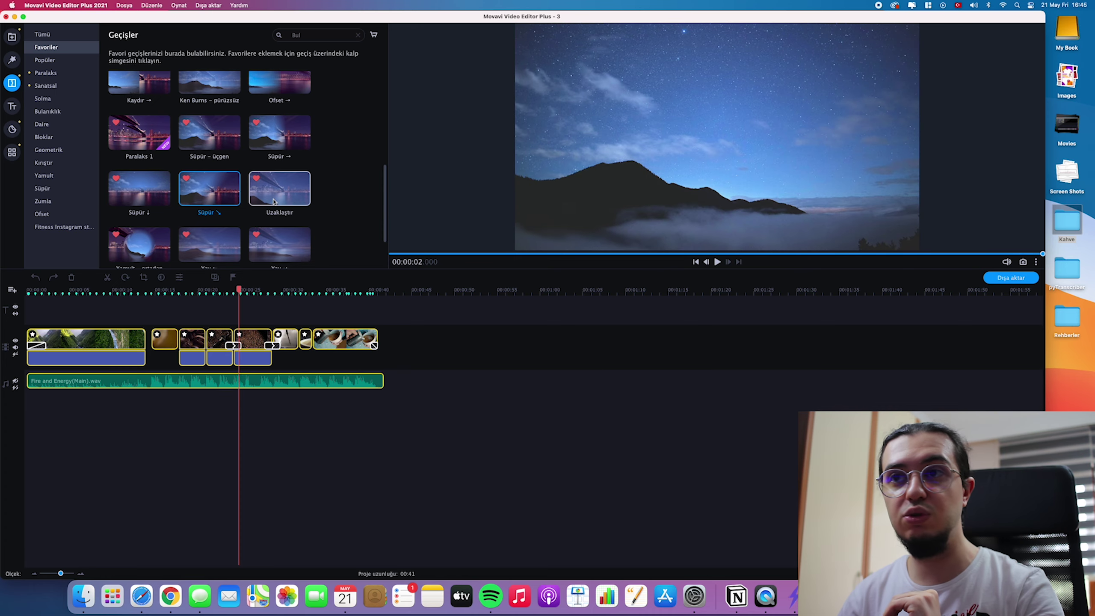
left_click(288, 199)
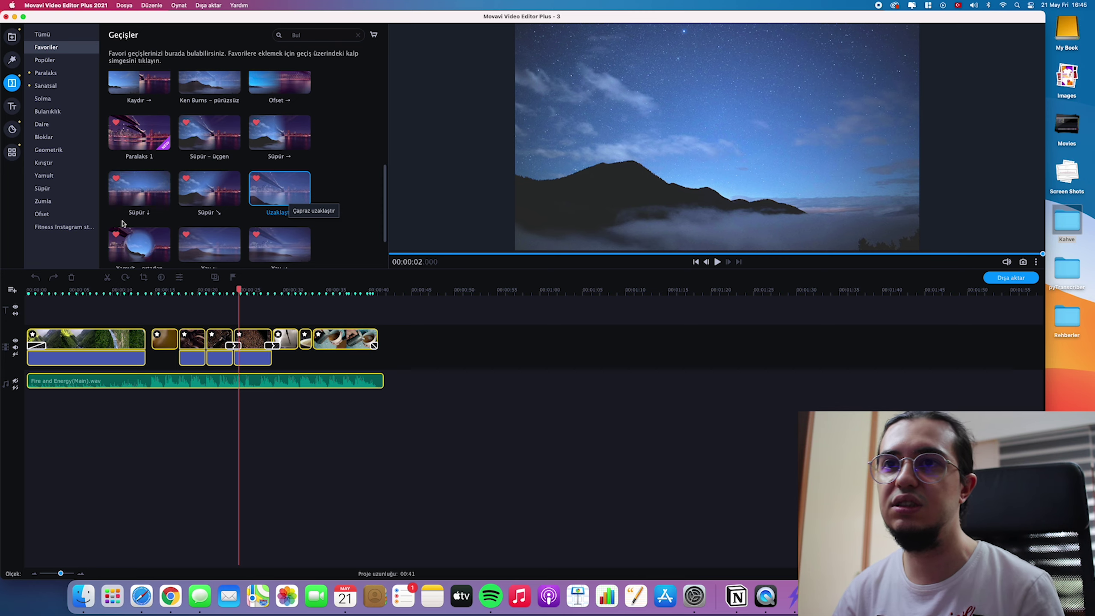
scroll(143, 223, "down", 2)
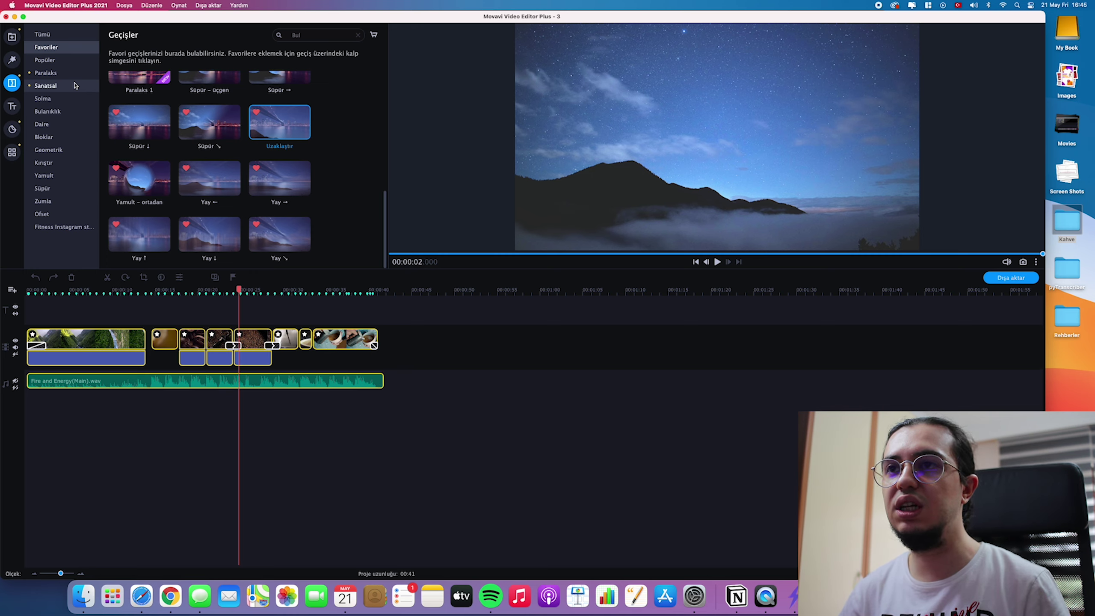
Step: Examine the popular (Popüler) and Fancy Instagram story collections in the title library
left_click(14, 106)
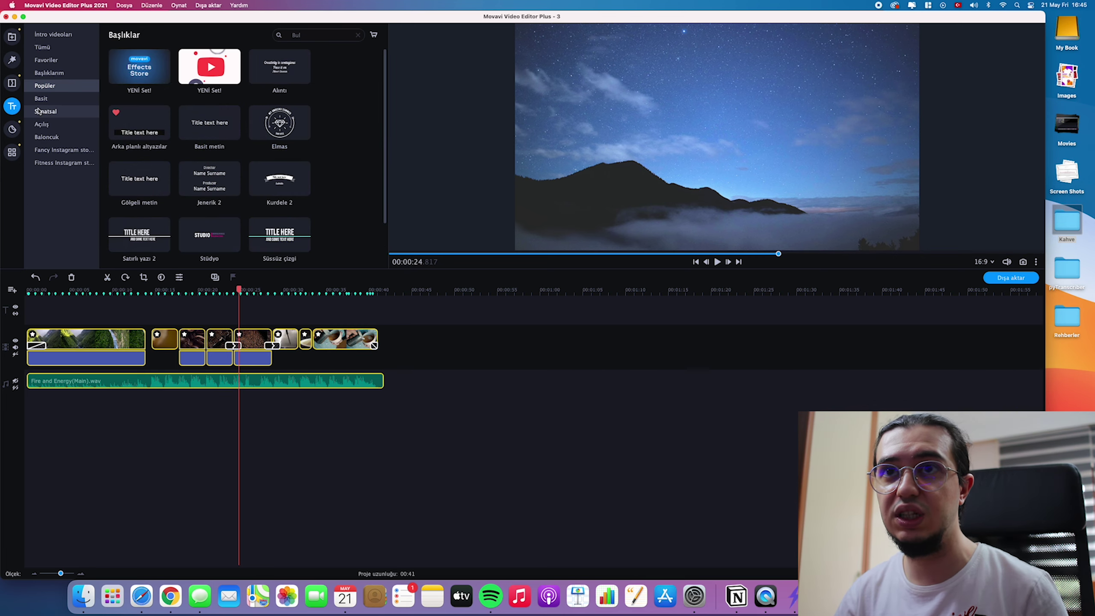
left_click(284, 129)
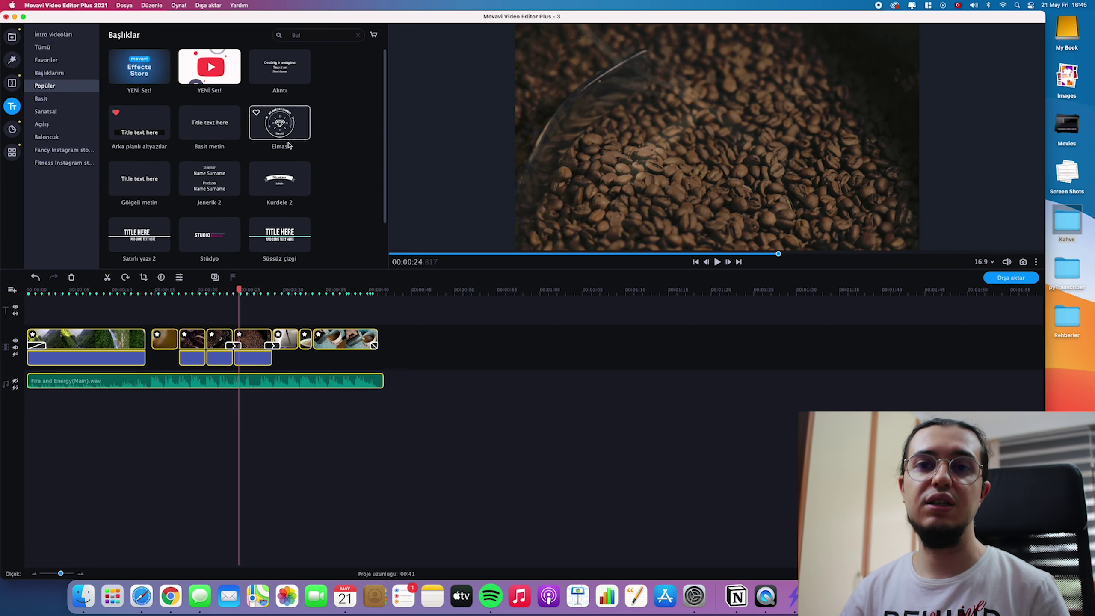
scroll(268, 152, "down", 1)
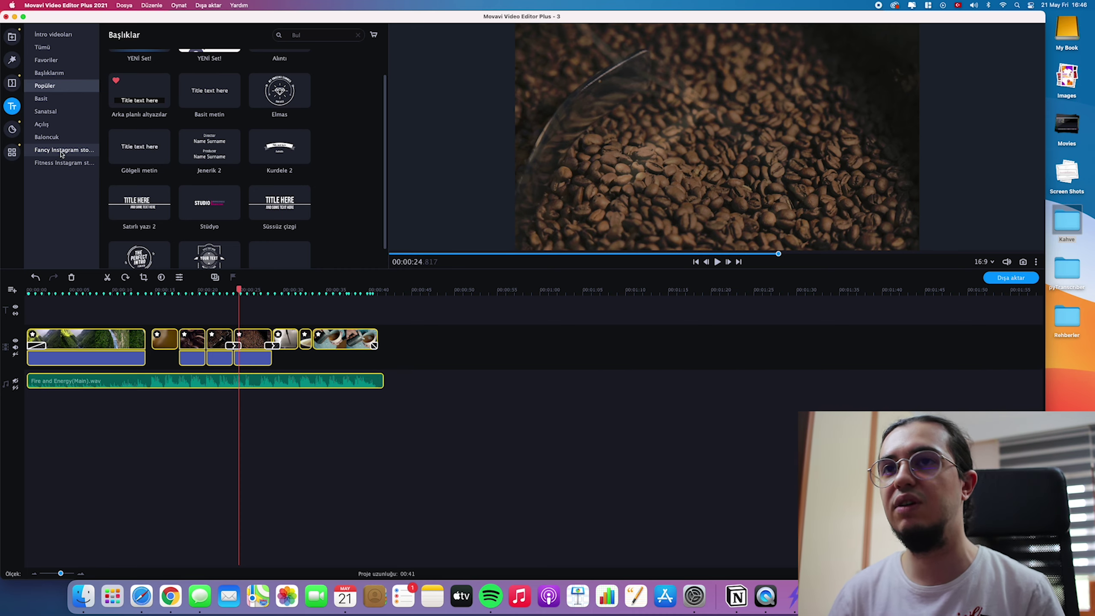
left_click(63, 149)
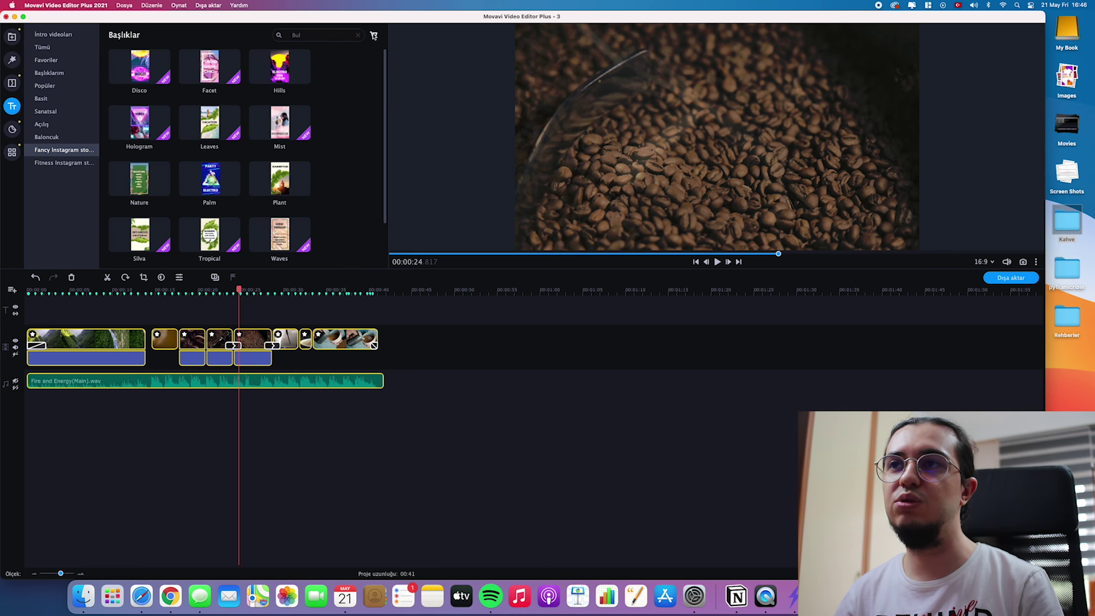
Step: Open the Movavi Effects Store in the browser, look through its popular sets and return to the video editor
left_click(374, 35)
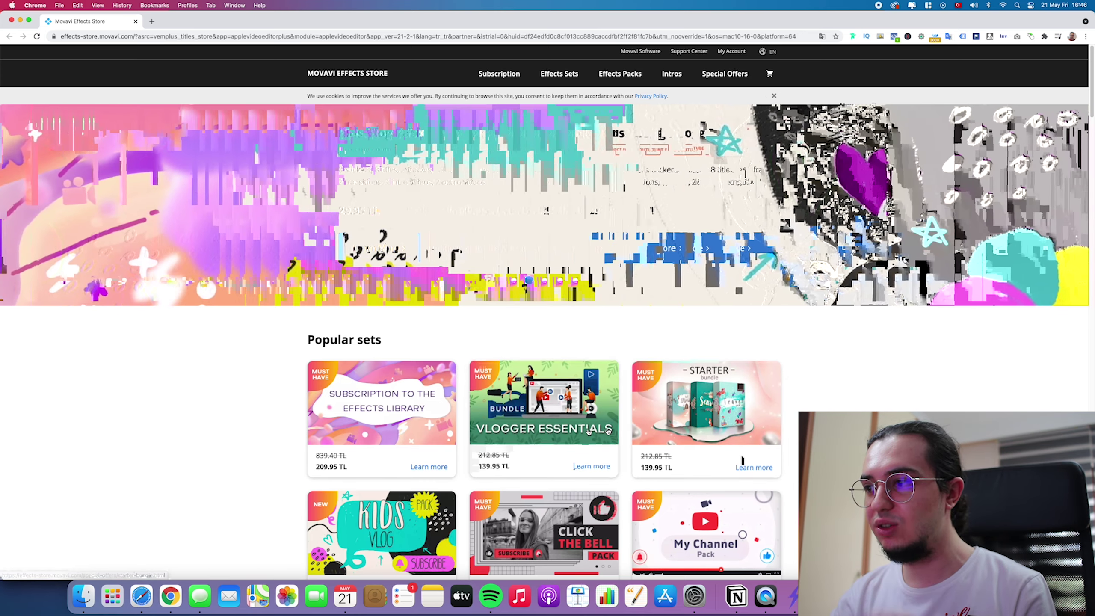
scroll(606, 421, "down", 5)
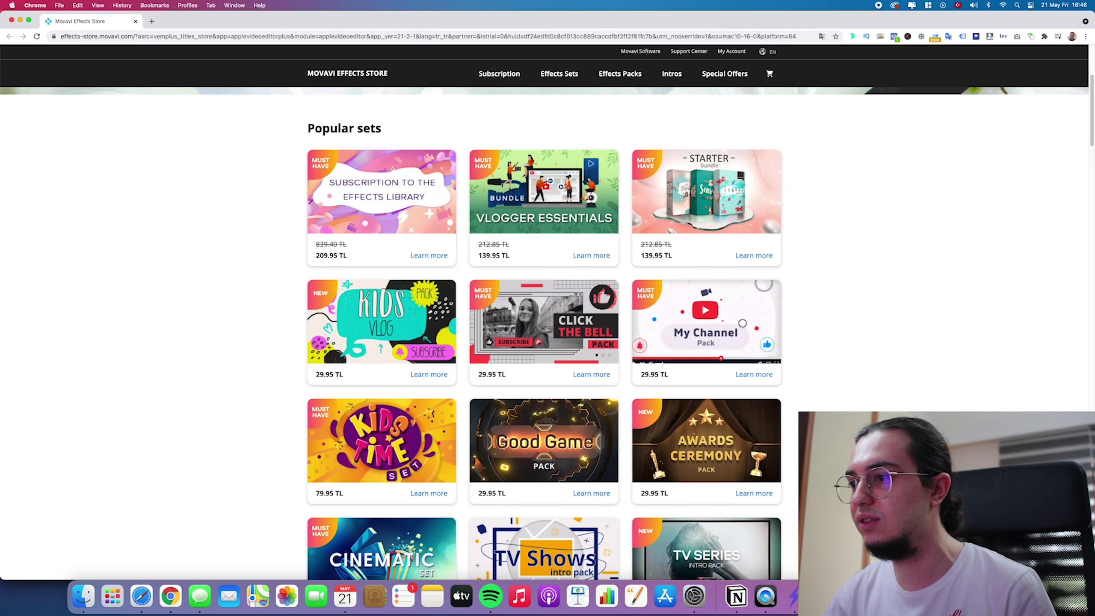
key("super+Tab")
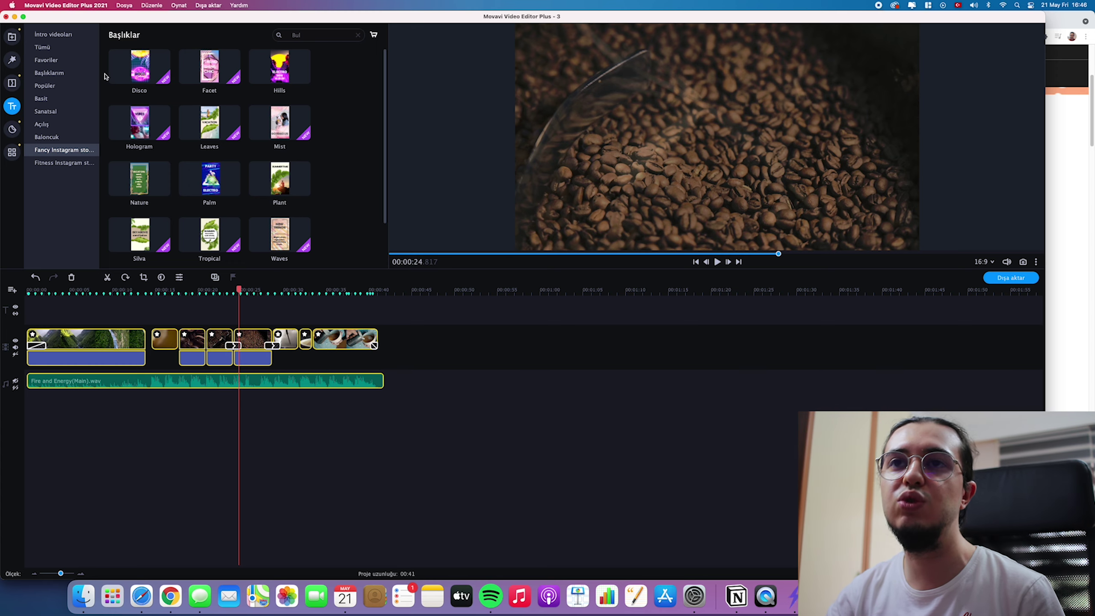
Step: Preview the Ask me and Alıntı titles from the complete title list (Tümü)
left_click(58, 50)
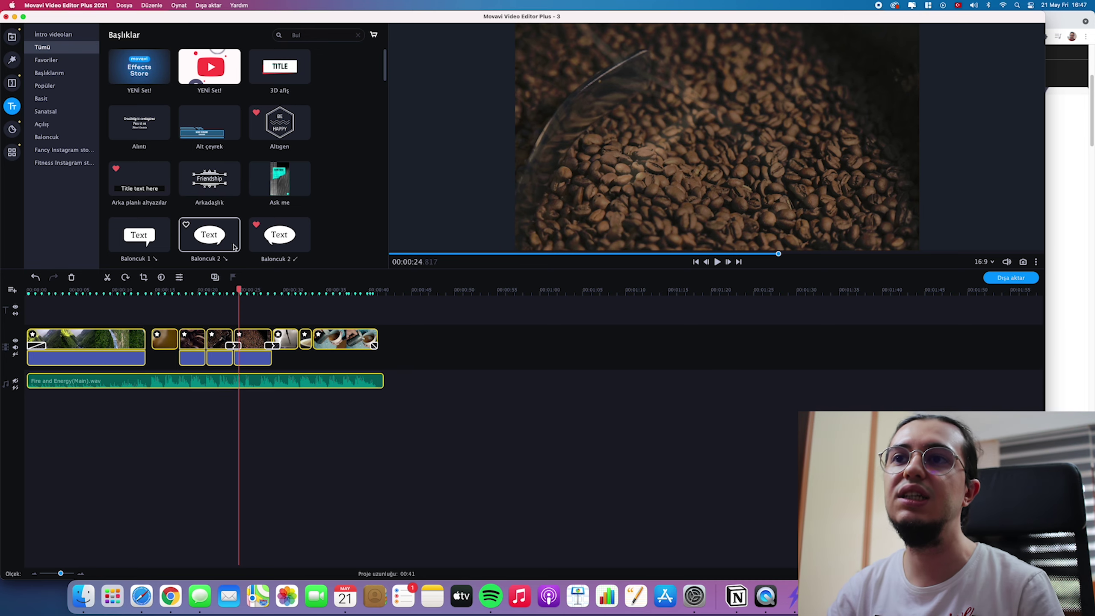
left_click(283, 181)
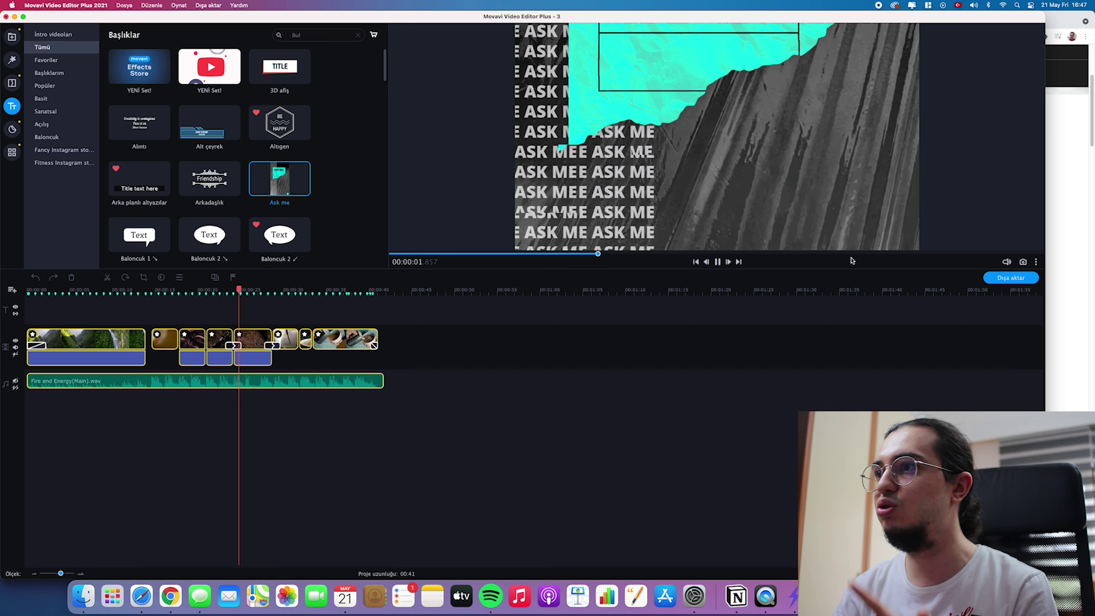
left_click(717, 262)
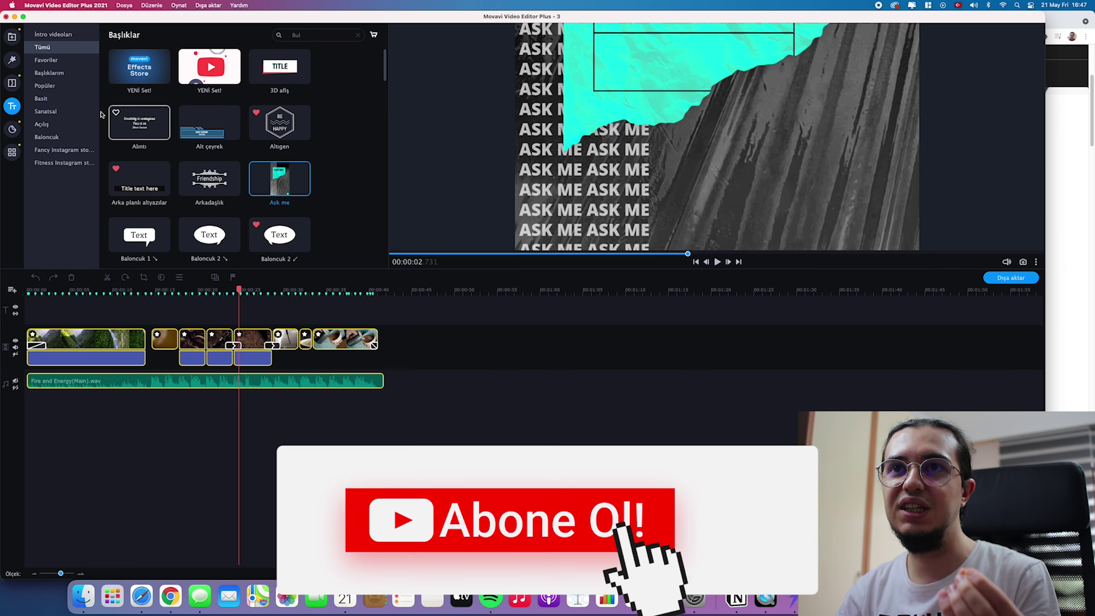
left_click(147, 140)
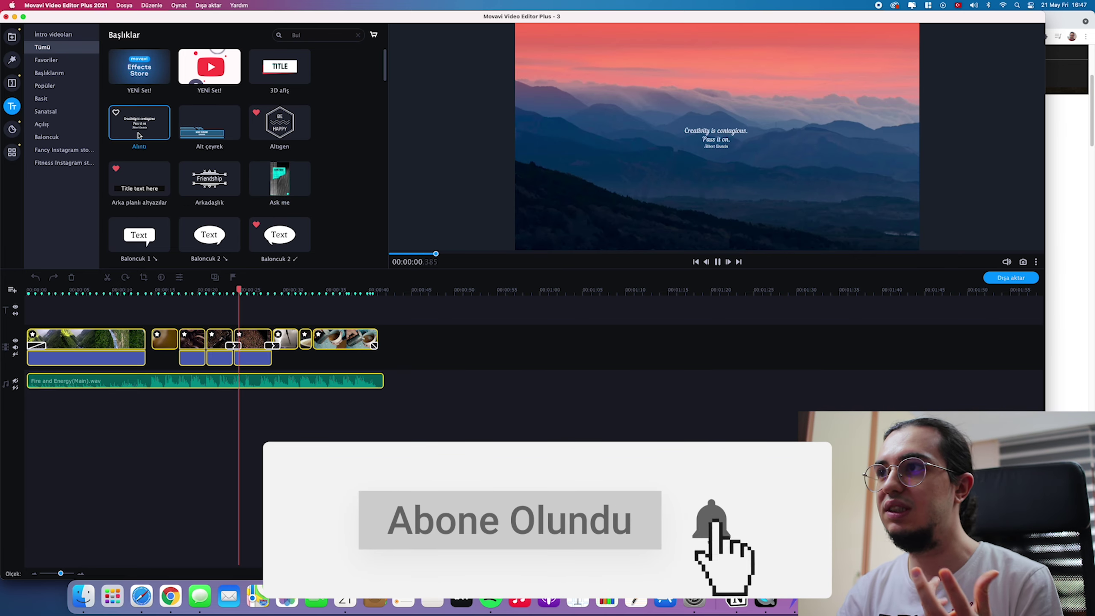
Step: Place the Alıntı title on the title track above the valley clip and replace its quote with the trial text "sjdfssdj"
left_click_drag(147, 141, 73, 324)
double_click(710, 122)
double_click(771, 125)
left_click_drag(232, 91, 20, 62)
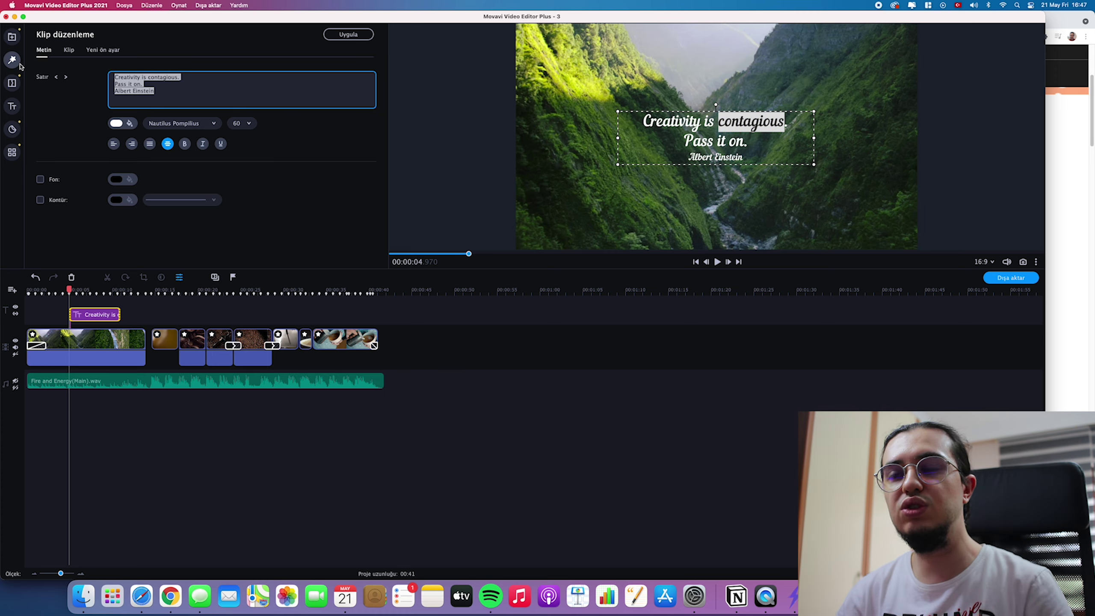
type("sjdfssdj")
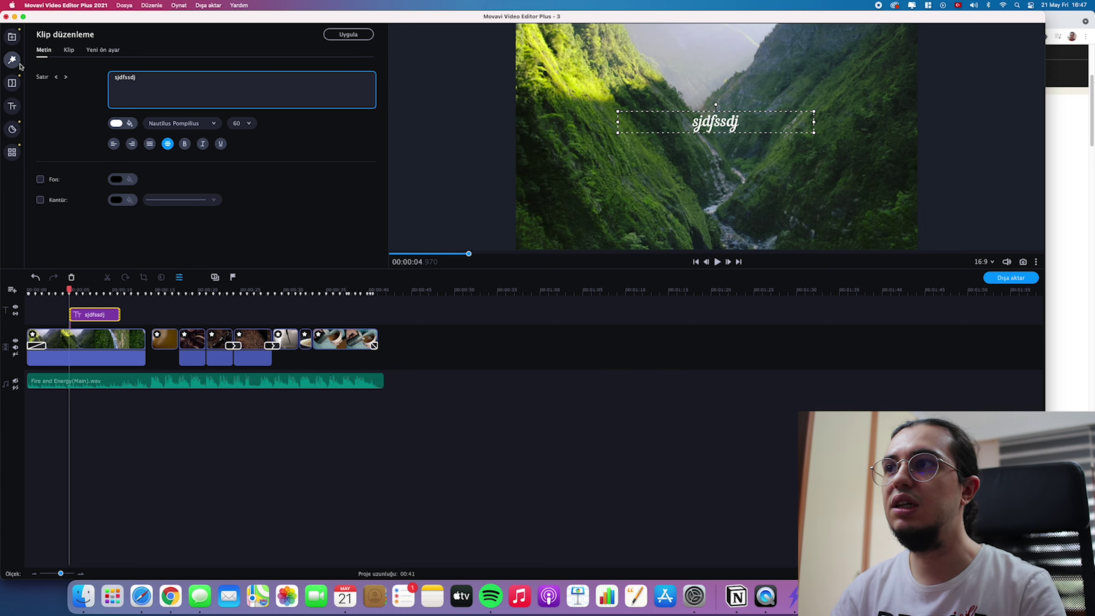
Step: Set the title's text to "Bir kahvenin yolculuğu"
left_click_drag(140, 78, 73, 73)
type("Ka")
key("BackSpace")
key("BackSpace")
type("Bir")
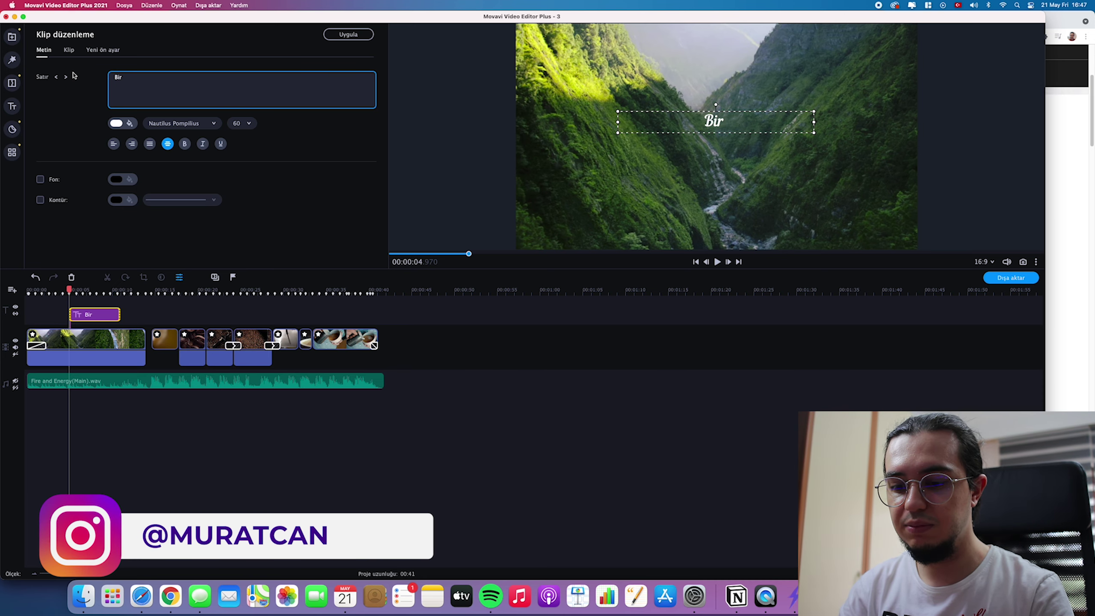
type(" kahvenin yolculuğu")
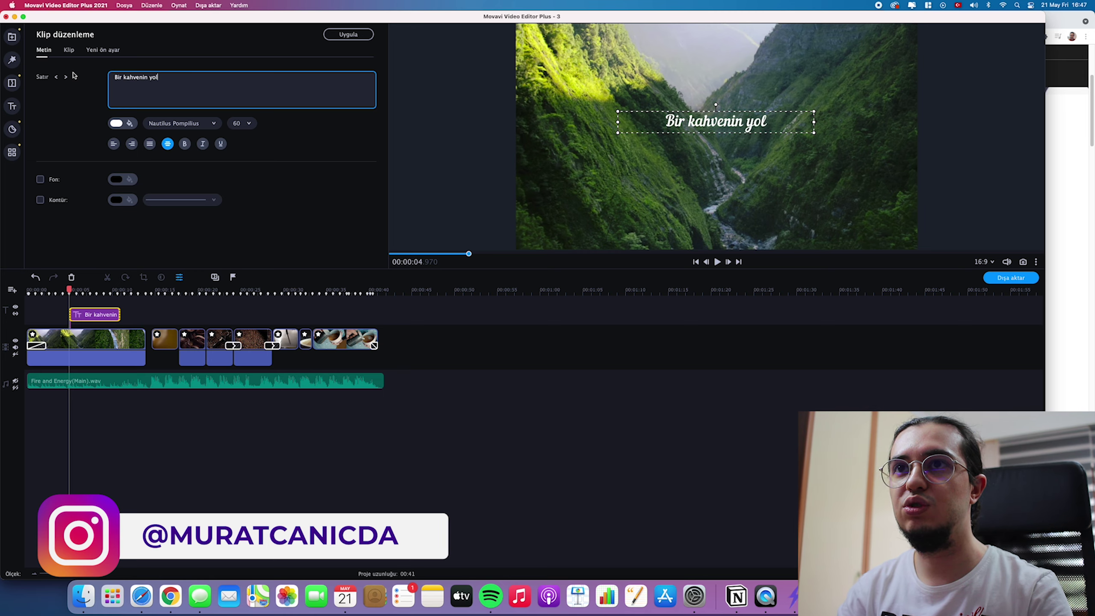
Step: Set the title's font to Lumberjack Inline Rough and play back the title over the valley clip
left_click(197, 117)
left_click(197, 121)
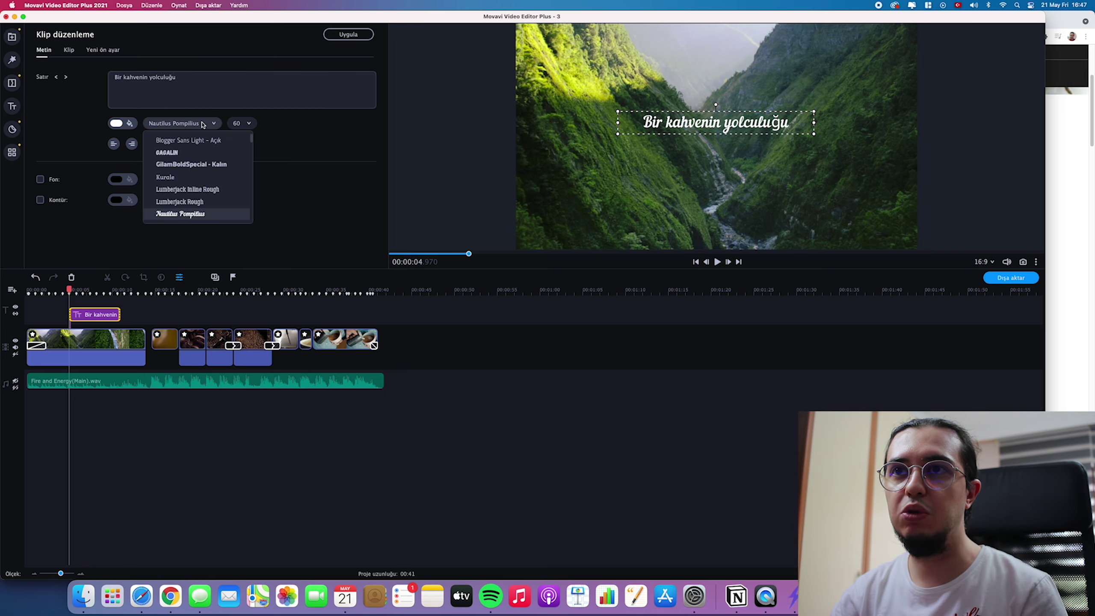
left_click(180, 189)
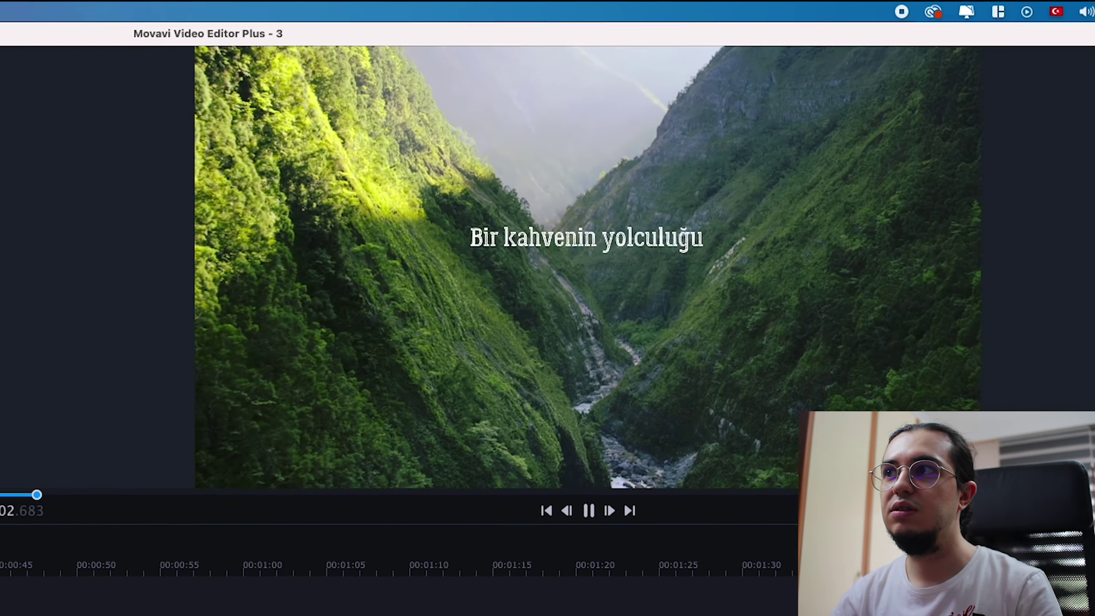
key("space")
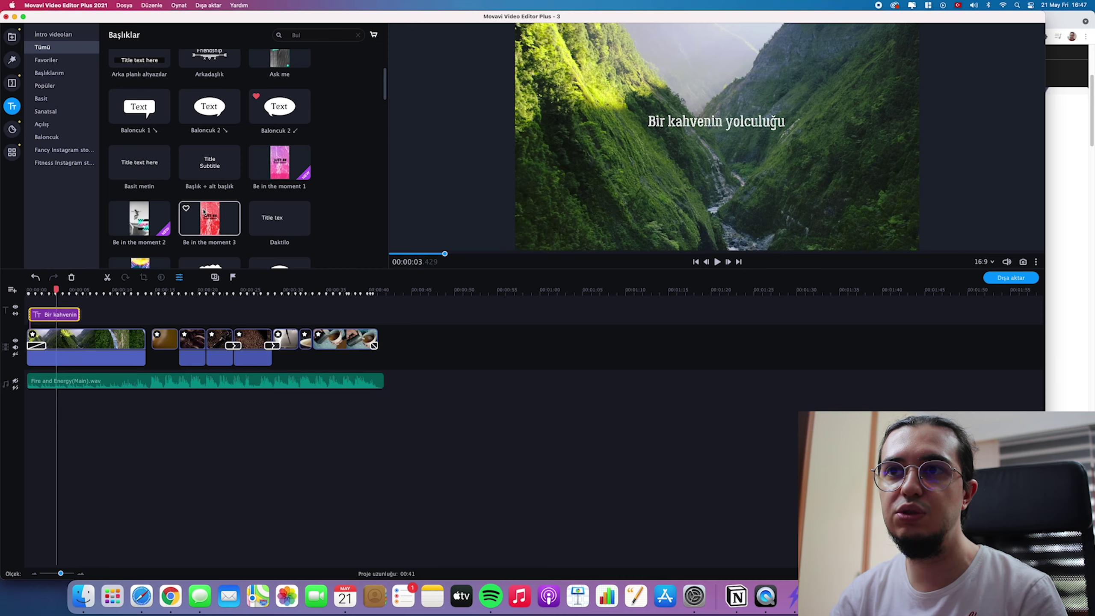
Step: Examine the simple (Basit), opening (Açılış), speech bubble (Baloncuk) and intro video (İntro videoları) title categories
scroll(204, 211, "down", 1)
scroll(204, 212, "up", 2)
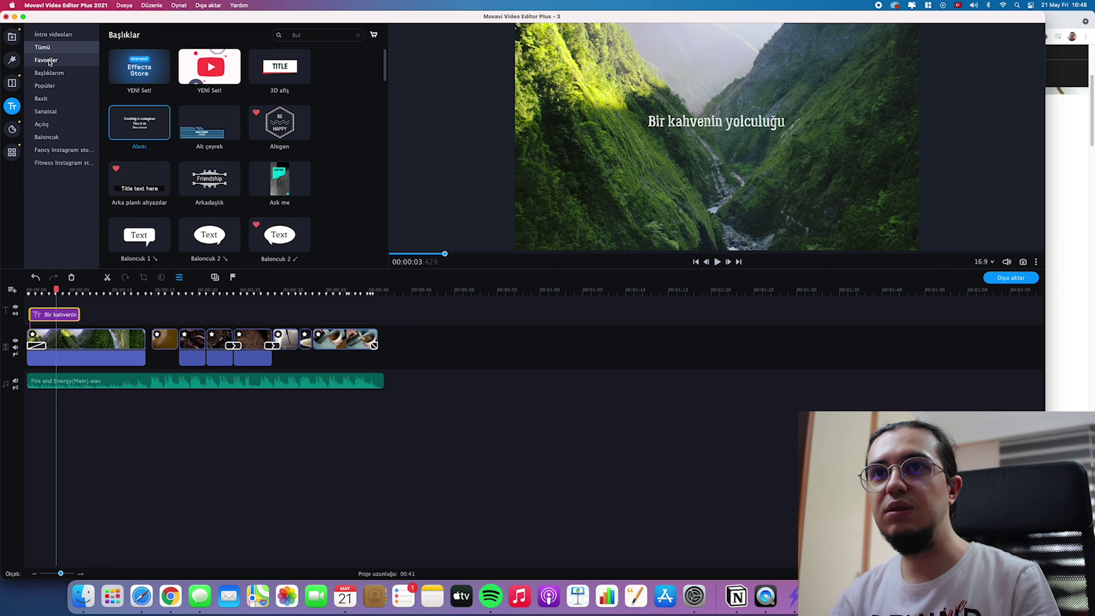
left_click(54, 100)
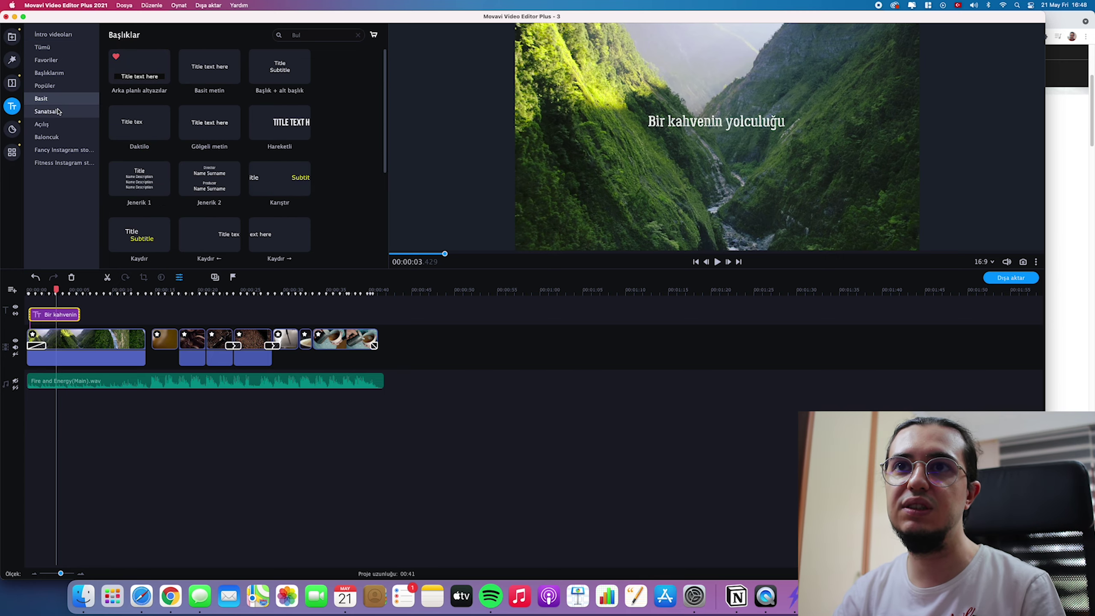
left_click(57, 126)
left_click(56, 137)
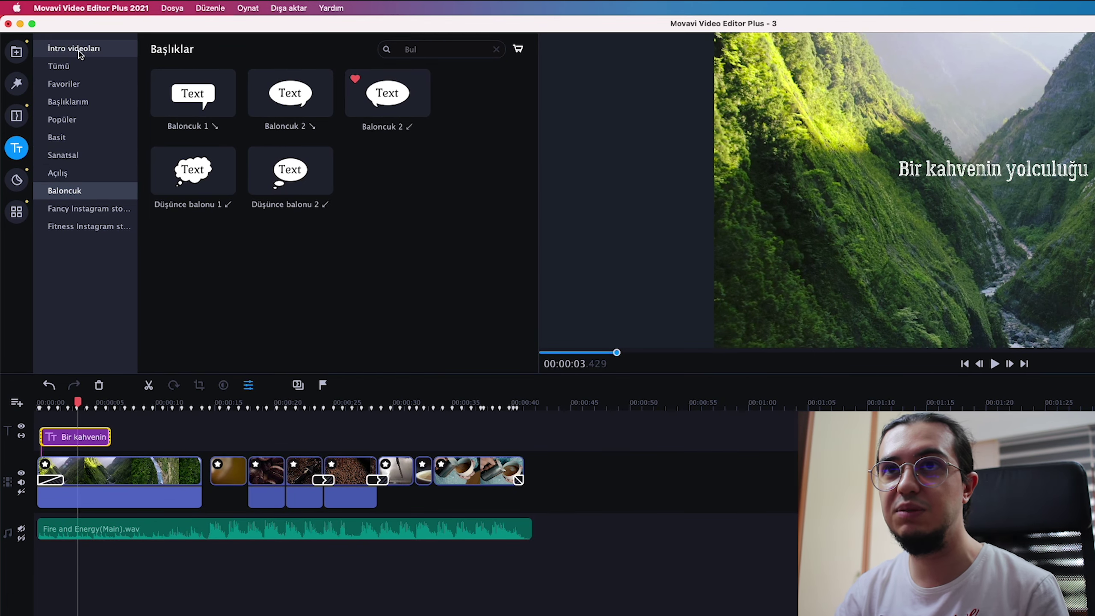
left_click(98, 53)
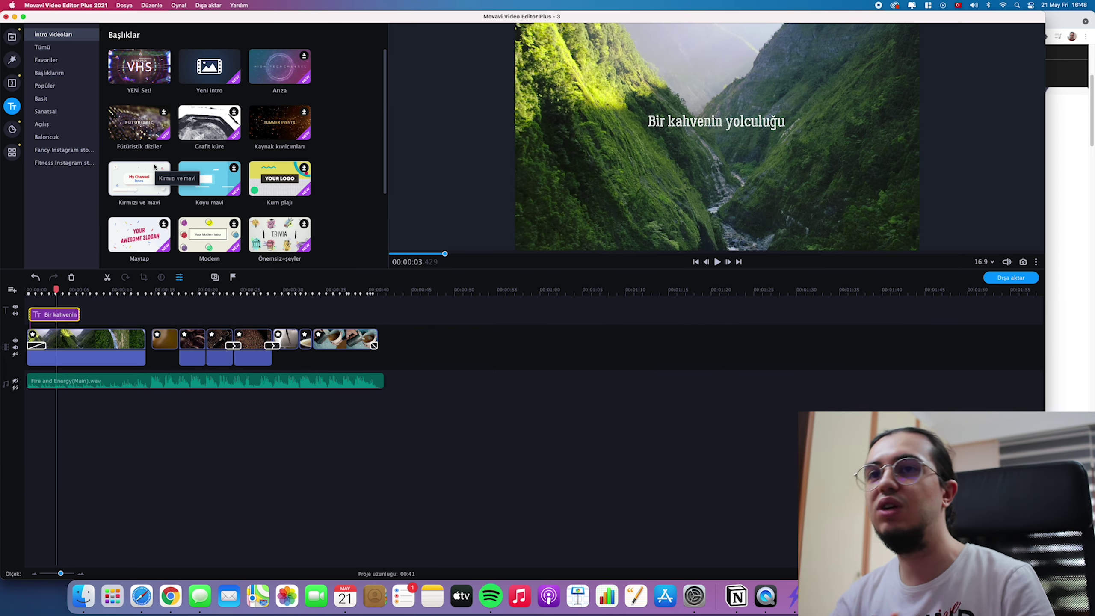
Step: Add the Kırmızı ve mavi intro to the video track after the last coffee clip and preview it
left_click_drag(135, 182, 424, 330)
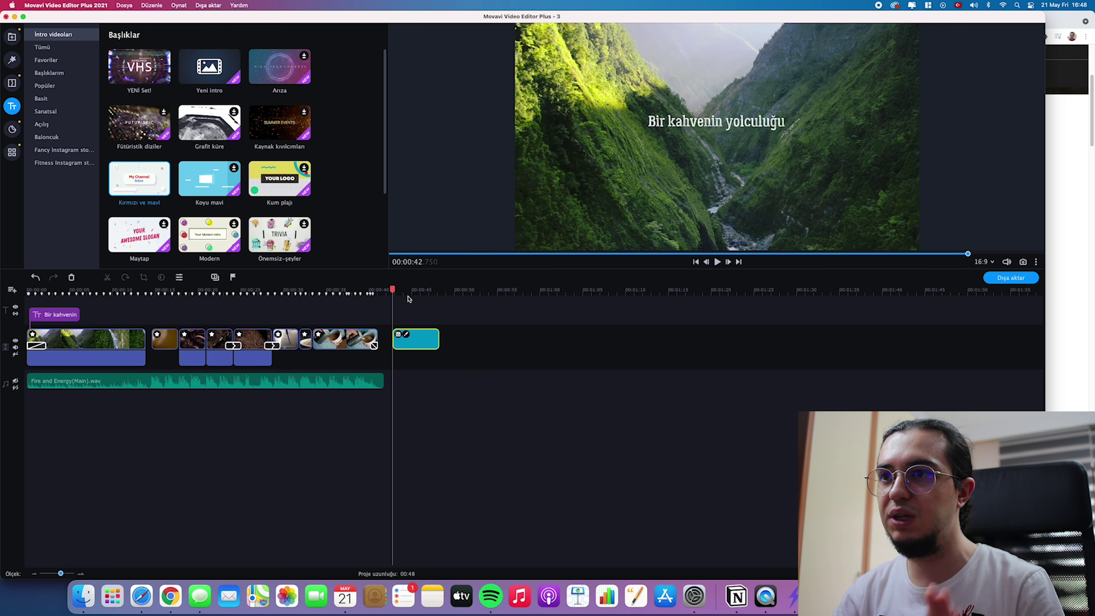
left_click(408, 290)
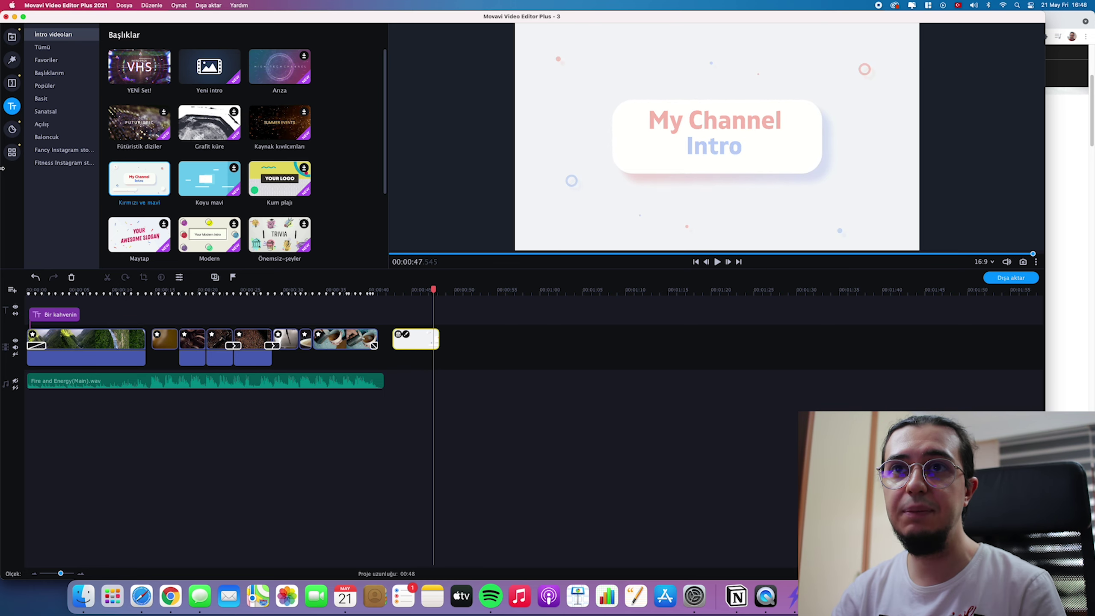
Step: Add the thumbs-up sticker Kabul to the title track over the valley clip, after the opening title
left_click(12, 129)
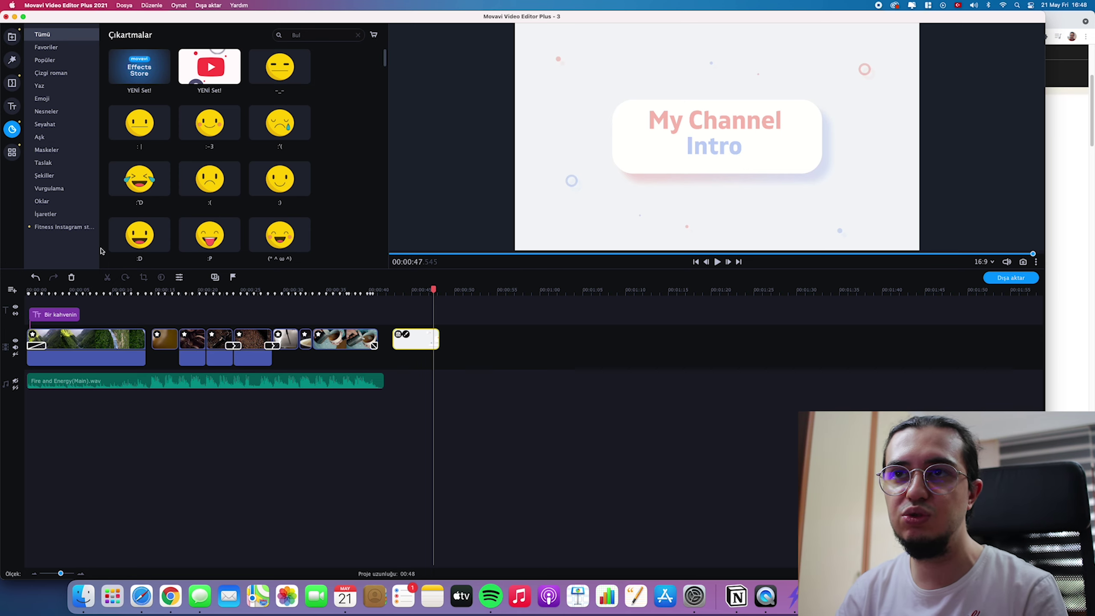
left_click(87, 292)
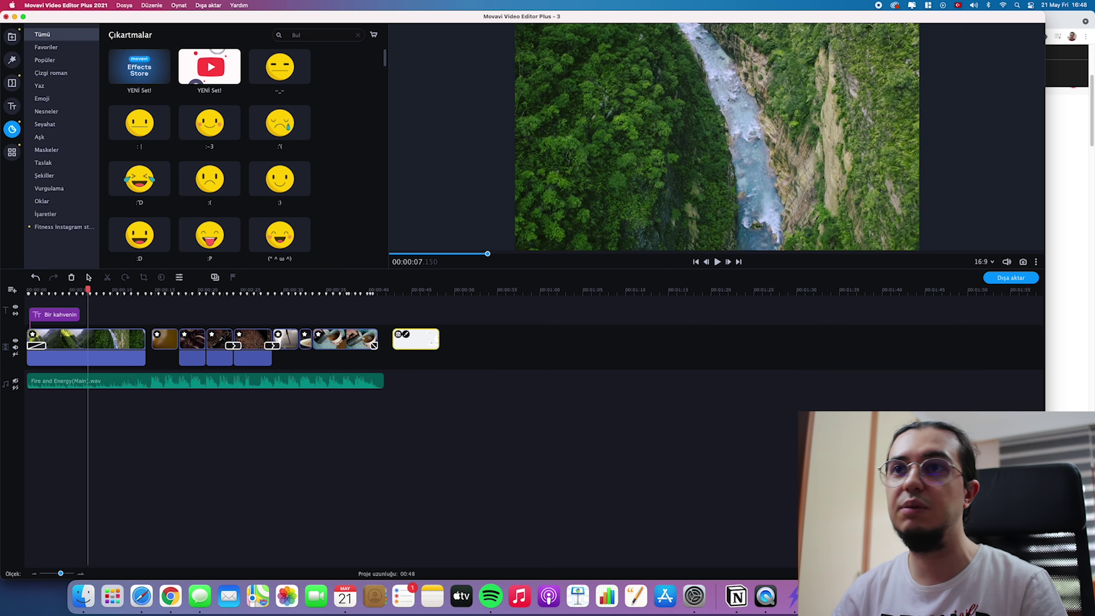
scroll(276, 176, "down", 10)
scroll(184, 161, "up", 1)
scroll(208, 151, "down", 10)
scroll(258, 191, "down", 10)
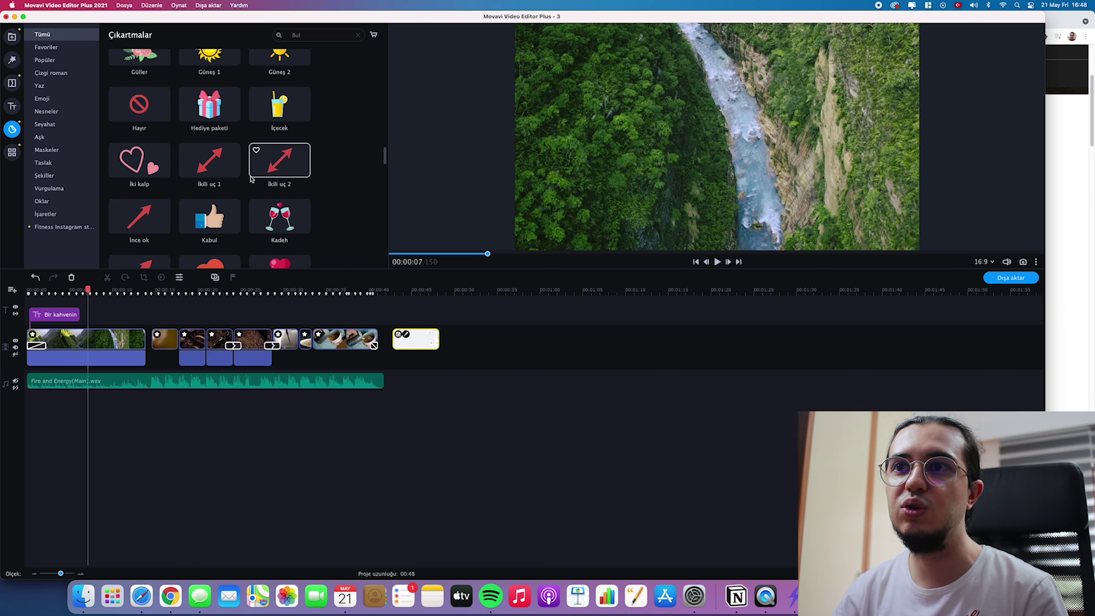
scroll(256, 175, "down", 2)
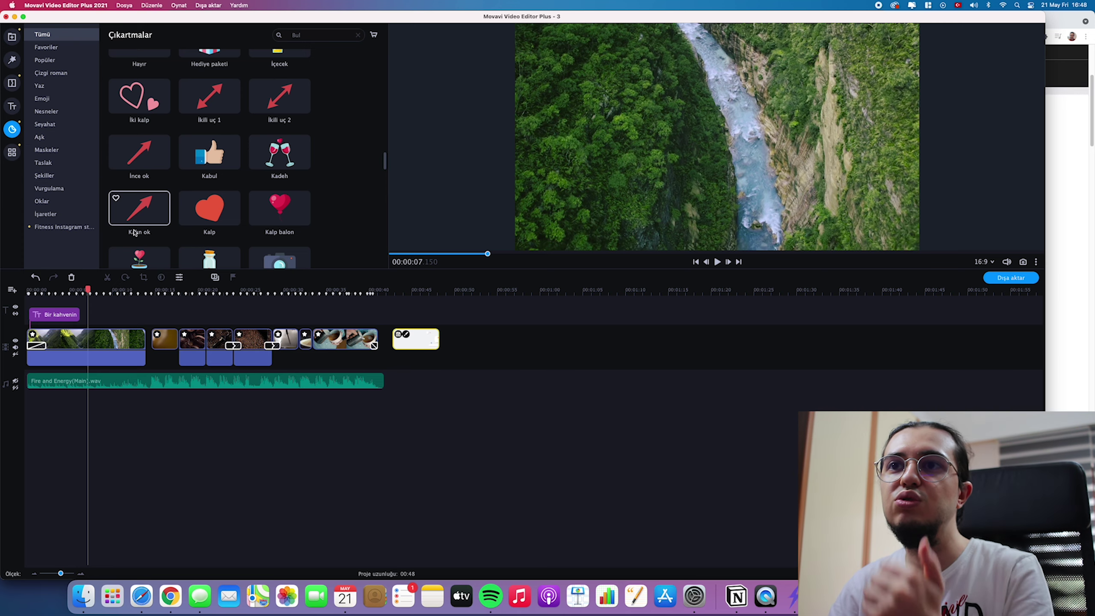
left_click_drag(209, 152, 108, 314)
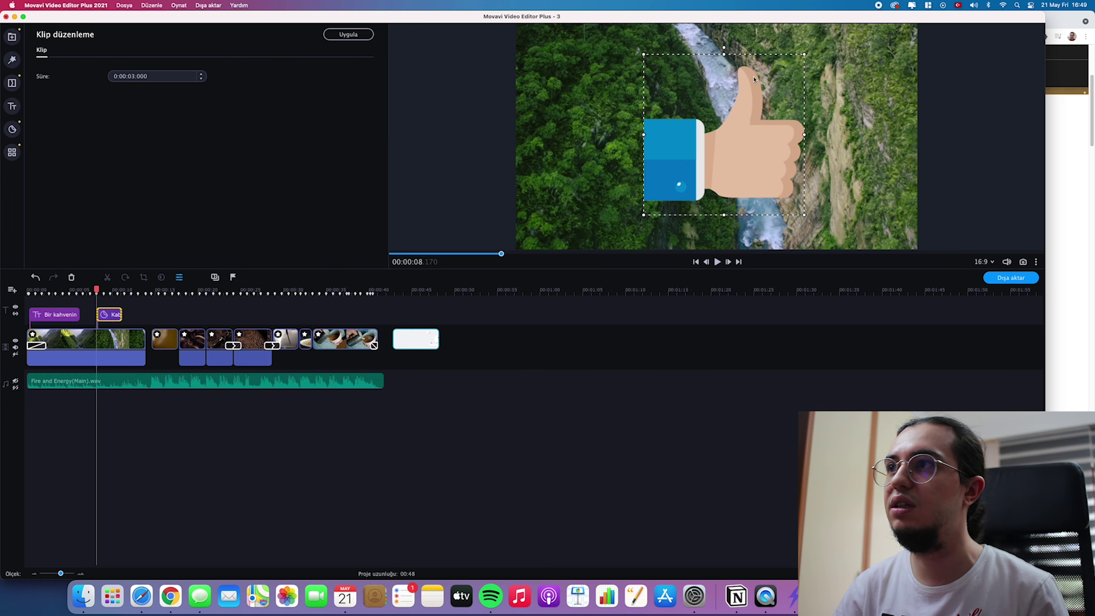
Step: Shrink the thumbs-up sticker into the video frame's lower-left corner, shorten its clip on the timeline and preview it
left_click_drag(804, 53, 731, 135)
left_click_drag(716, 173, 604, 201)
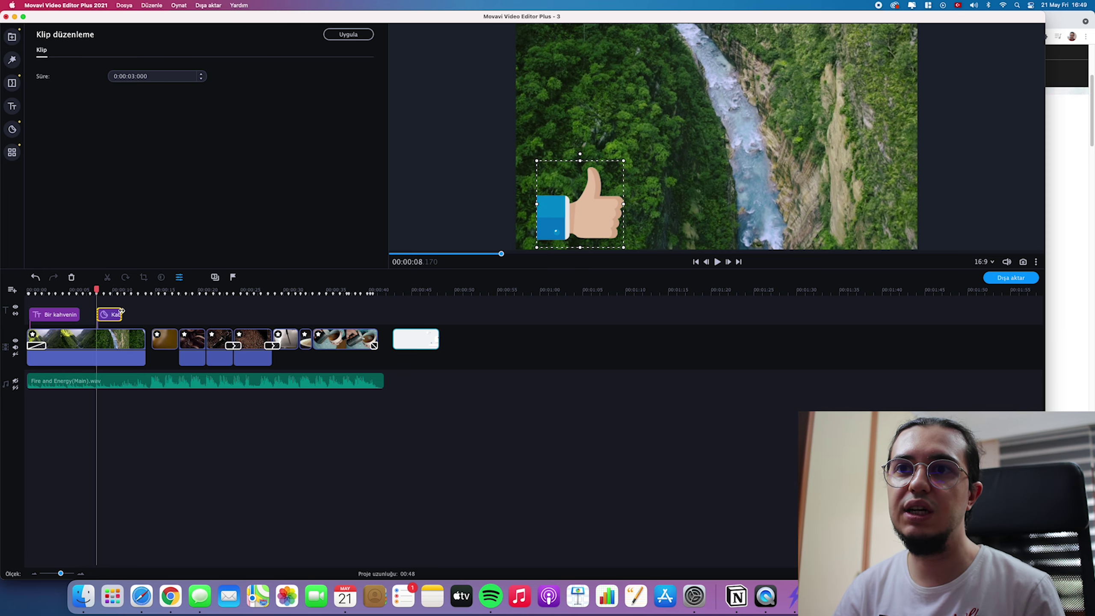
left_click_drag(121, 310, 101, 314)
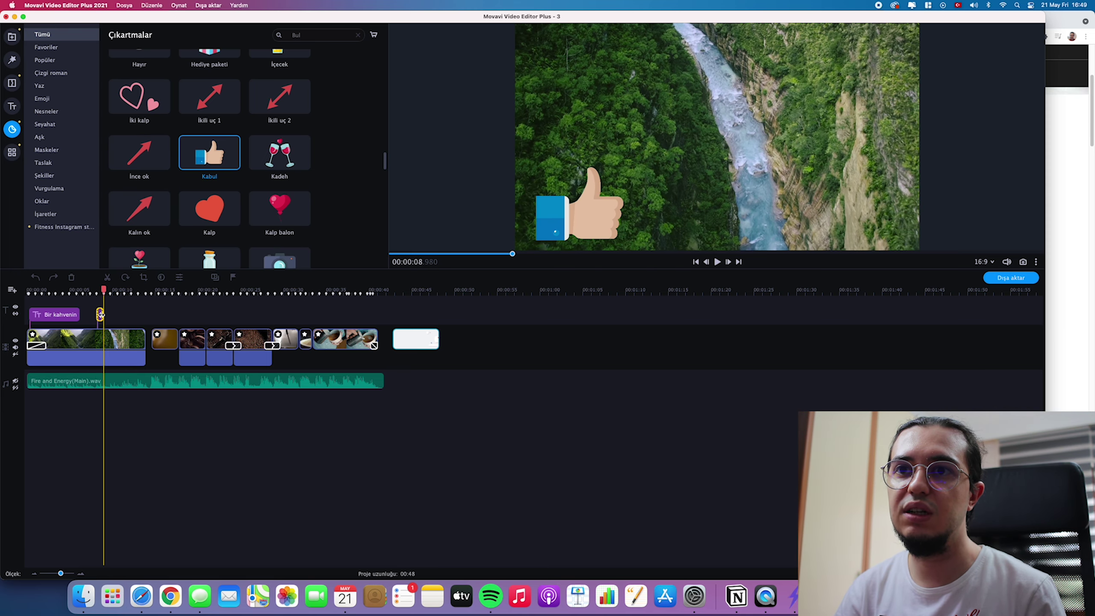
left_click(95, 291)
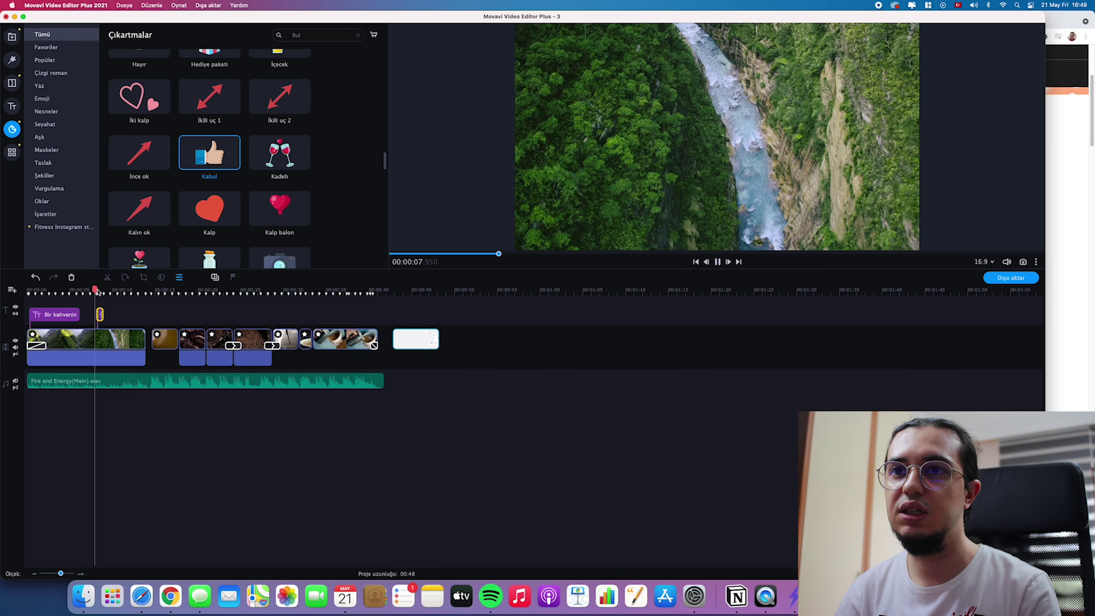
key("space")
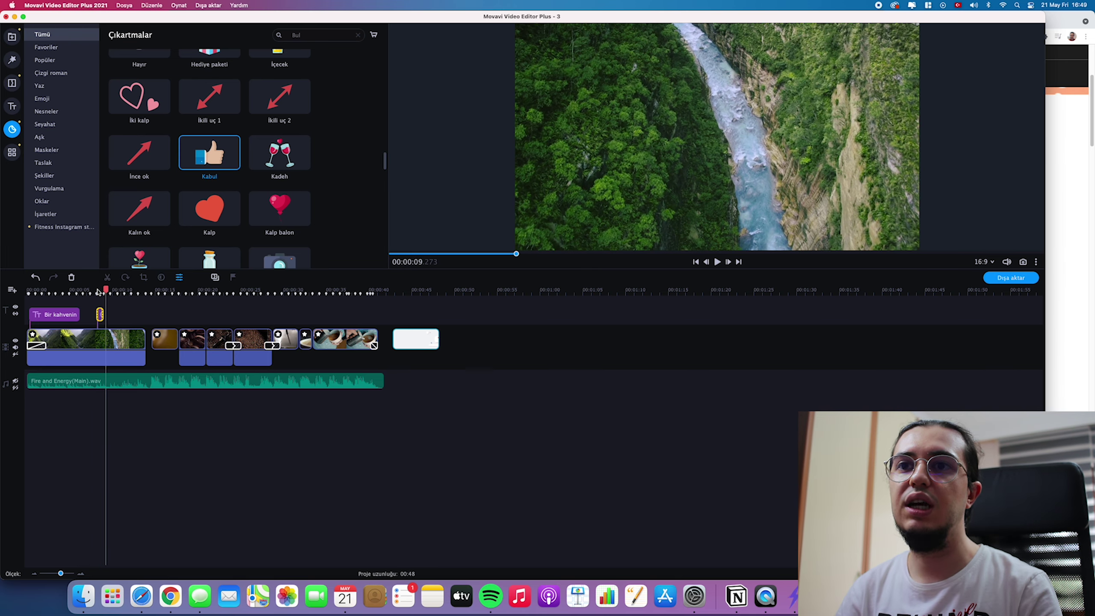
Step: Examine the available video editing and audio editing tools
left_click(17, 155)
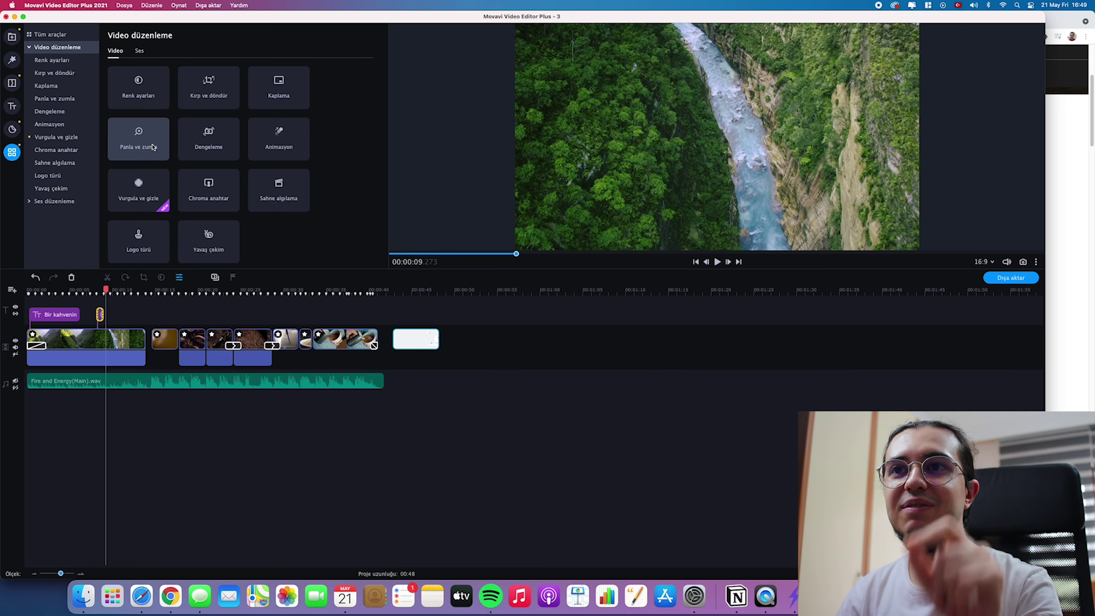
left_click(139, 50)
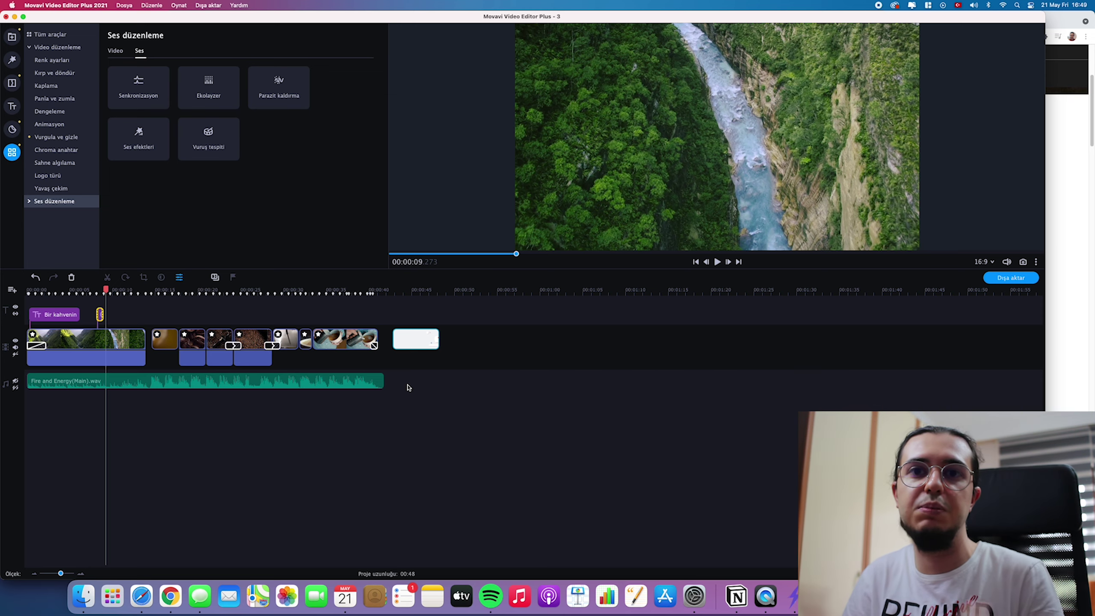
Step: Clear the timeline and place MVI_0348.MOV and the RPReplay_Final1621169329.MP4 screen recording one after the other on the video track
left_click_drag(475, 444, 24, 296)
key("Delete")
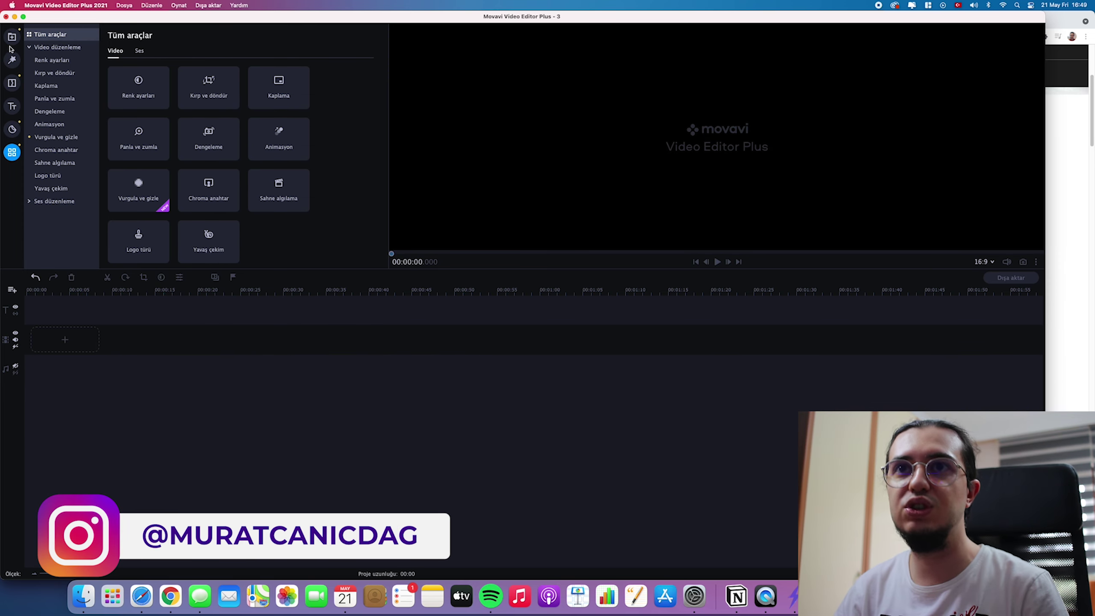
left_click(12, 37)
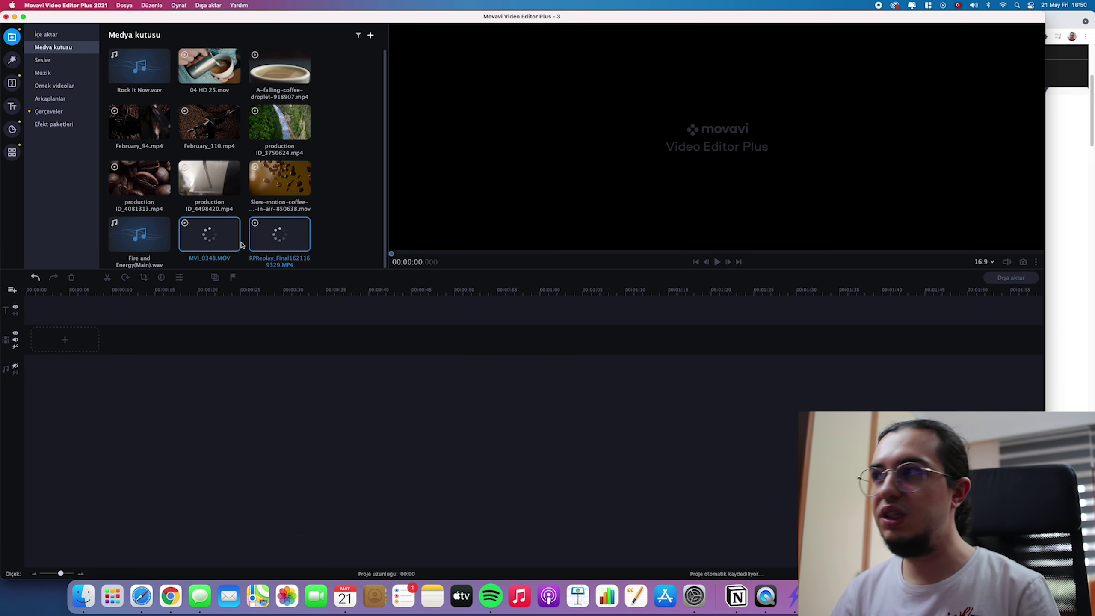
left_click_drag(241, 245, 40, 349)
left_click_drag(279, 235, 384, 341)
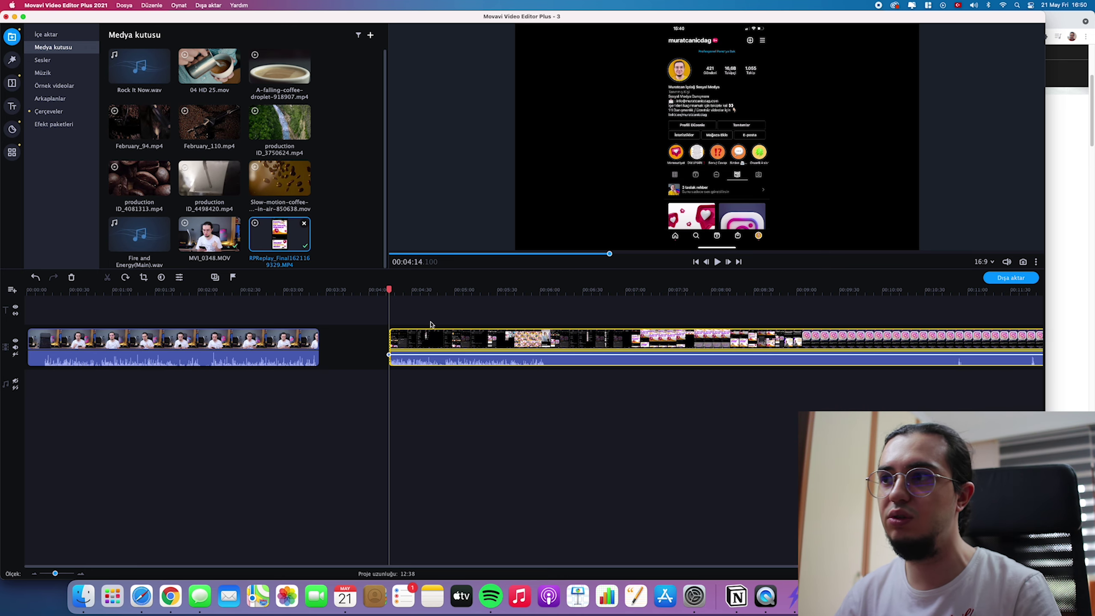
left_click_drag(469, 342, 436, 342)
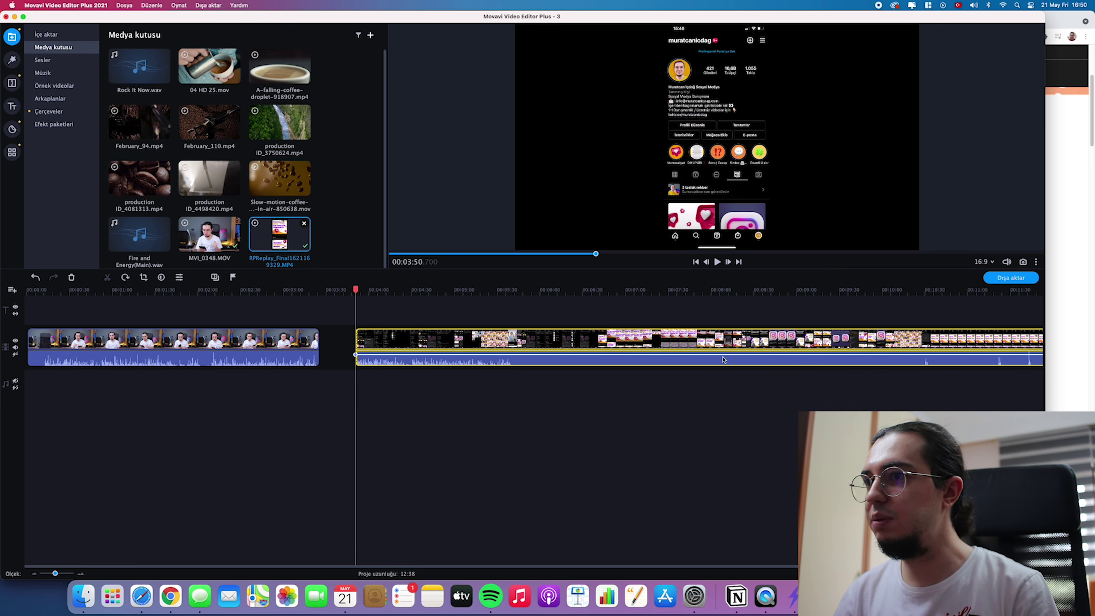
Step: Split the phone screen recording at about 5:42 and delete the part after the cut
left_click(524, 308)
left_click(516, 308)
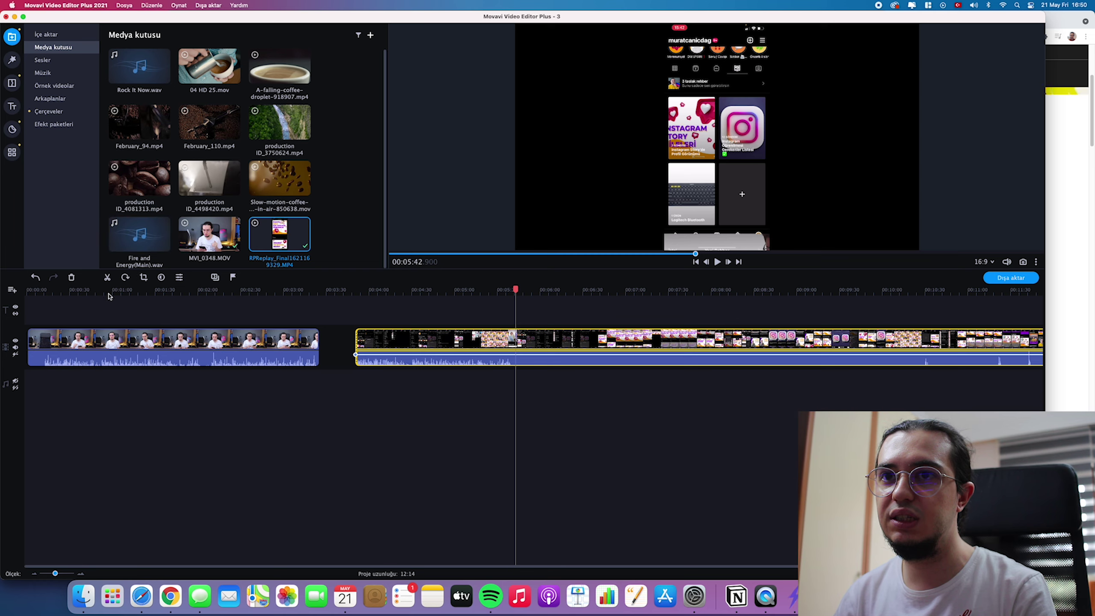
key("super+b")
left_click(579, 421)
left_click(578, 343)
key("Delete")
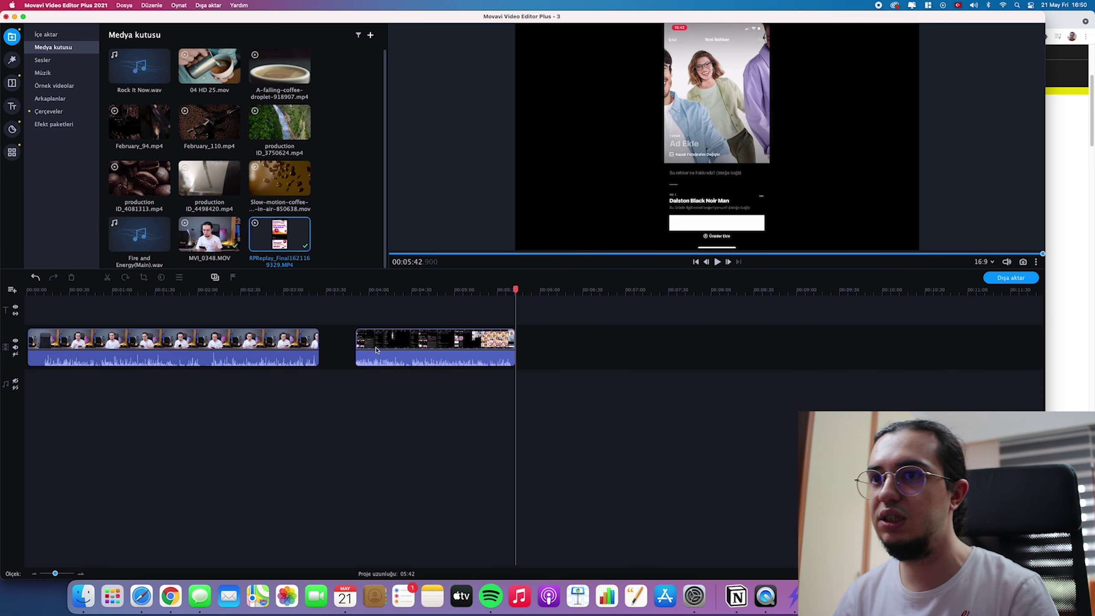
Step: Move the phone screen recording to an overlay track above the camera clip and synchronize the two clips by their audio
left_click(393, 348)
left_click_drag(392, 348, 356, 314)
left_click(12, 151)
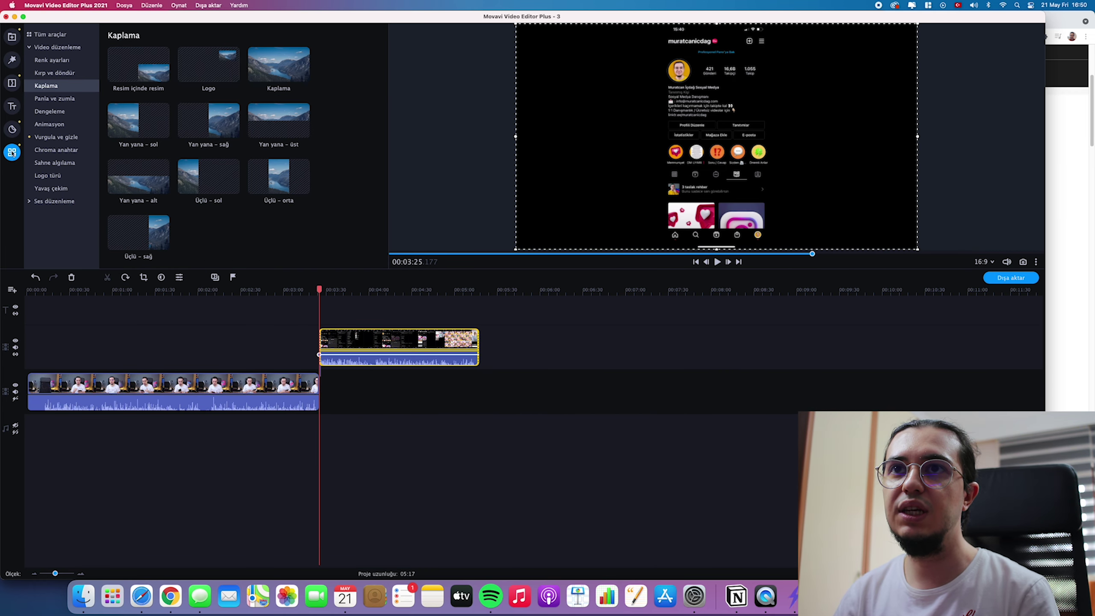
left_click(48, 37)
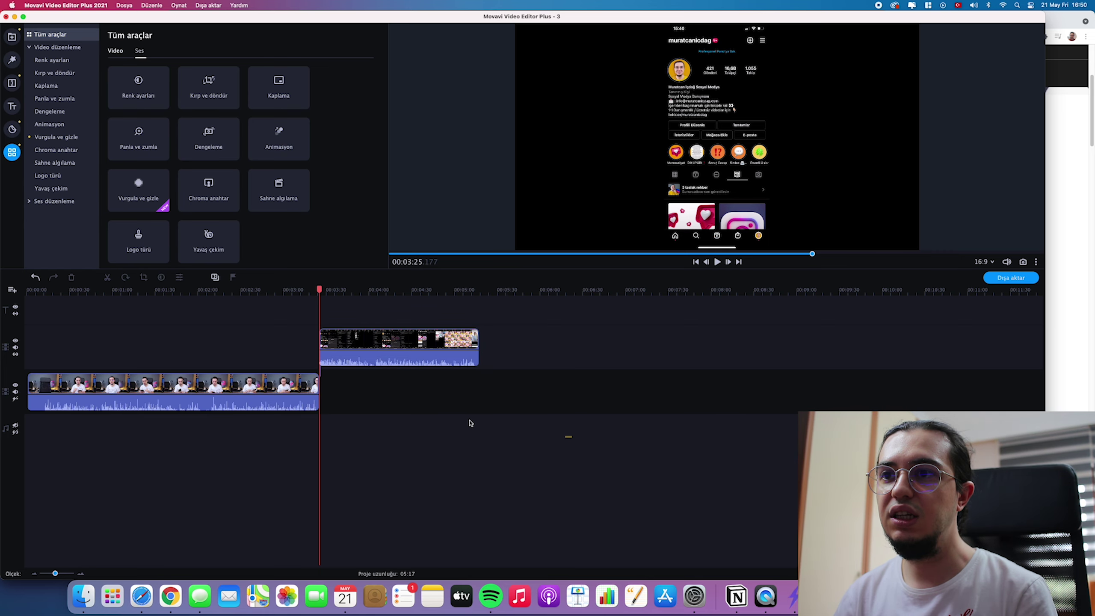
left_click_drag(573, 438, 186, 325)
left_click(140, 51)
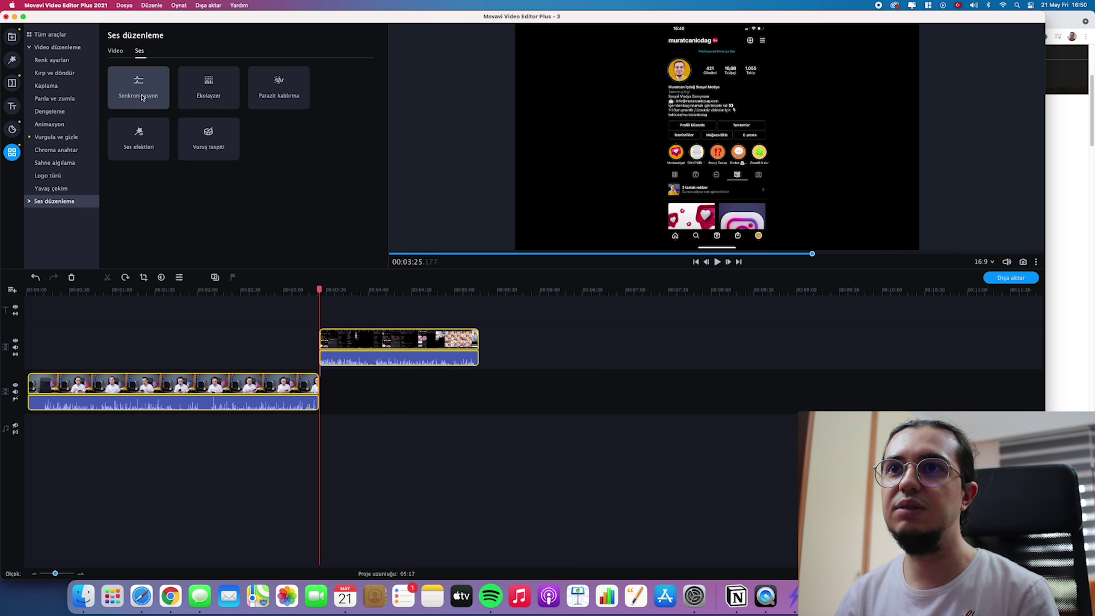
left_click(143, 97)
left_click(145, 82)
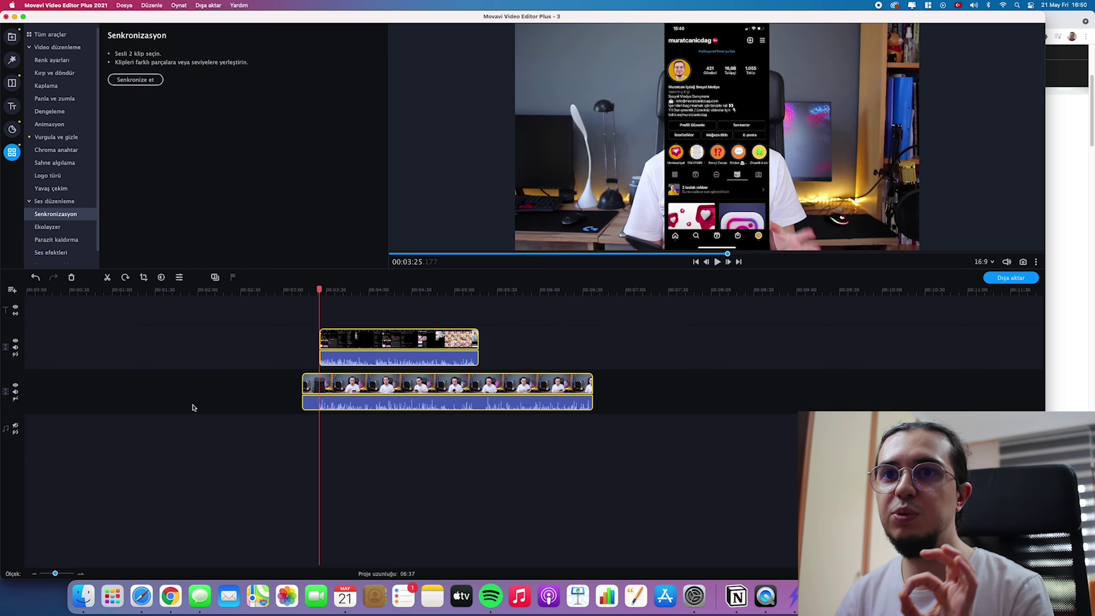
Step: Mute both video tracks and play back the synchronized clips
left_click(19, 355)
left_click(17, 393)
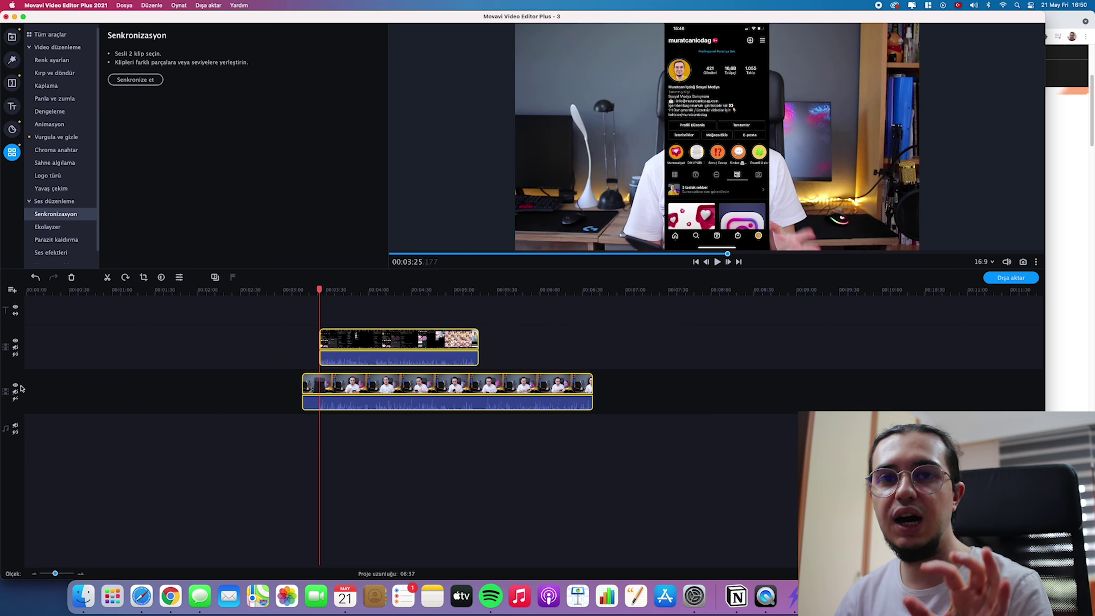
key("space")
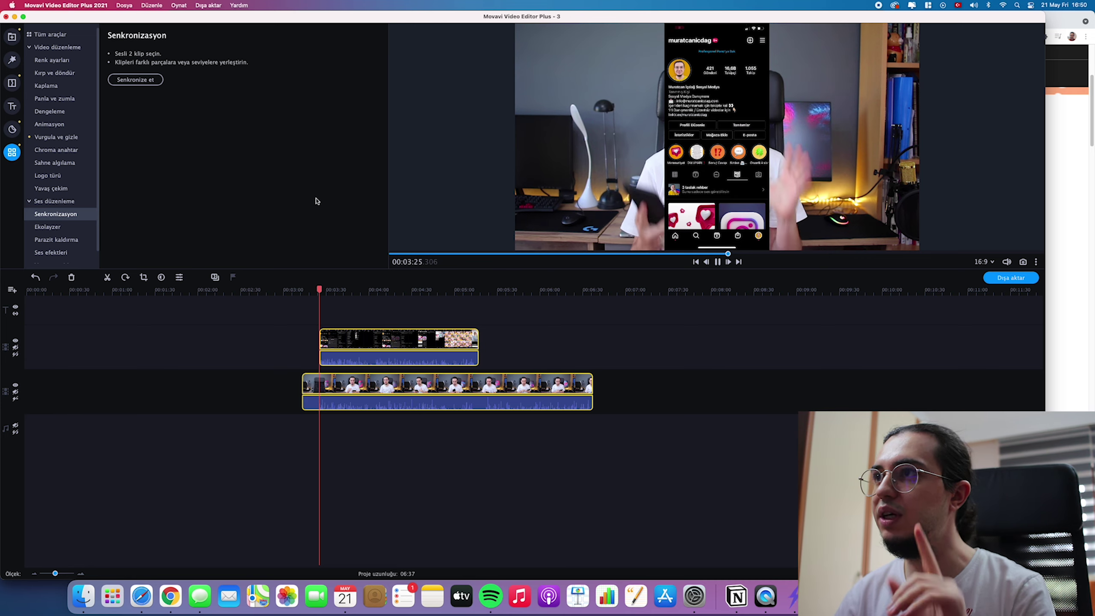
left_click(718, 262)
Step: Apply the picture-in-picture overlay (Resim içinde resim) to the screen recording, placing it at full height on the frame's right side beside the speaker
left_click(425, 480)
left_click(425, 352)
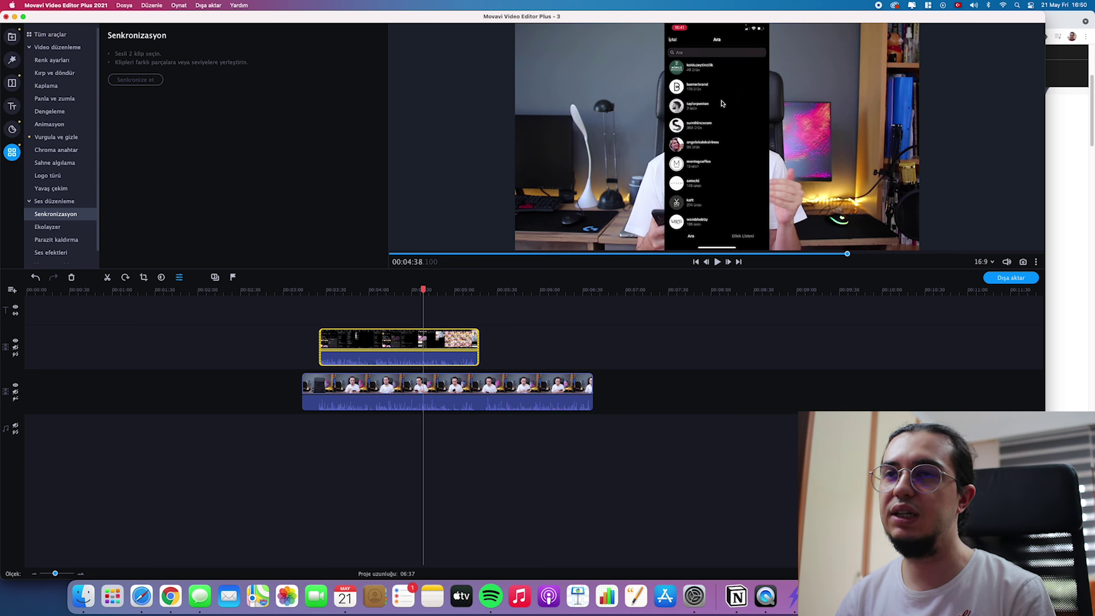
left_click(57, 47)
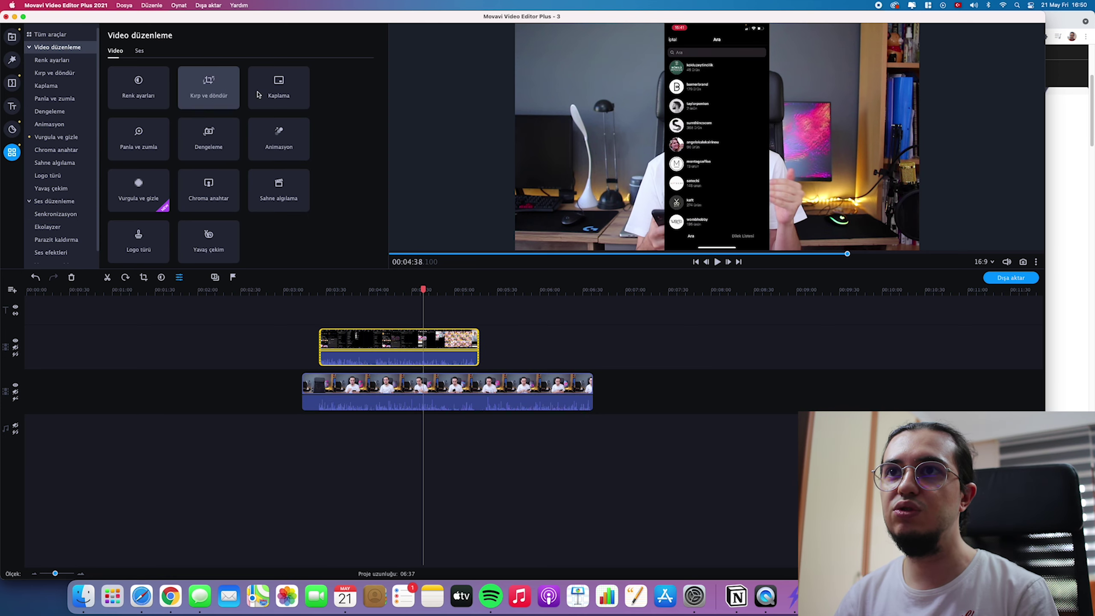
left_click(276, 93)
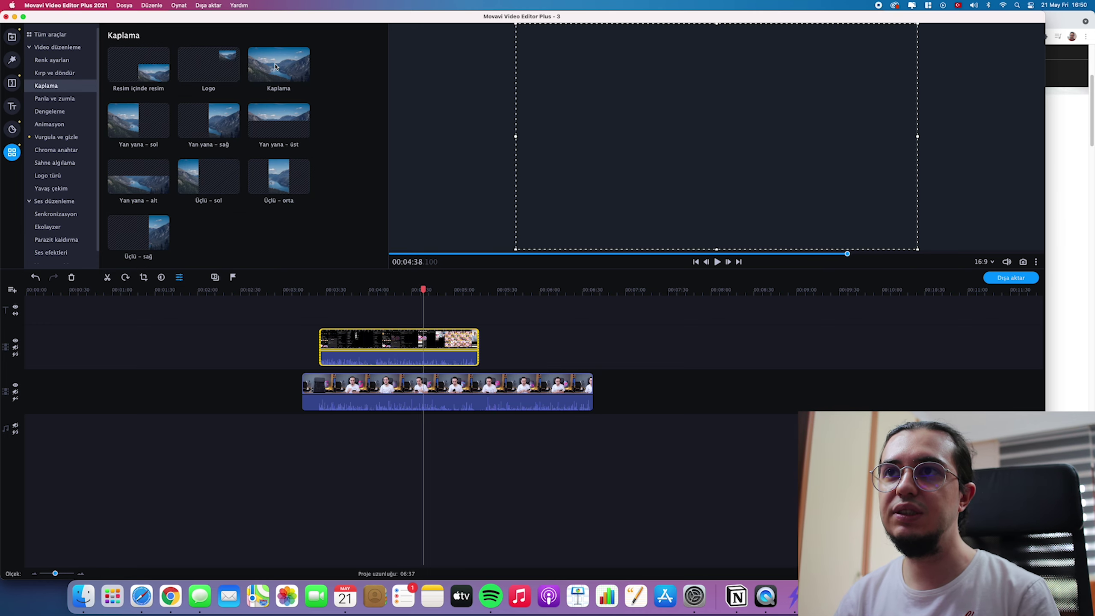
left_click(138, 64)
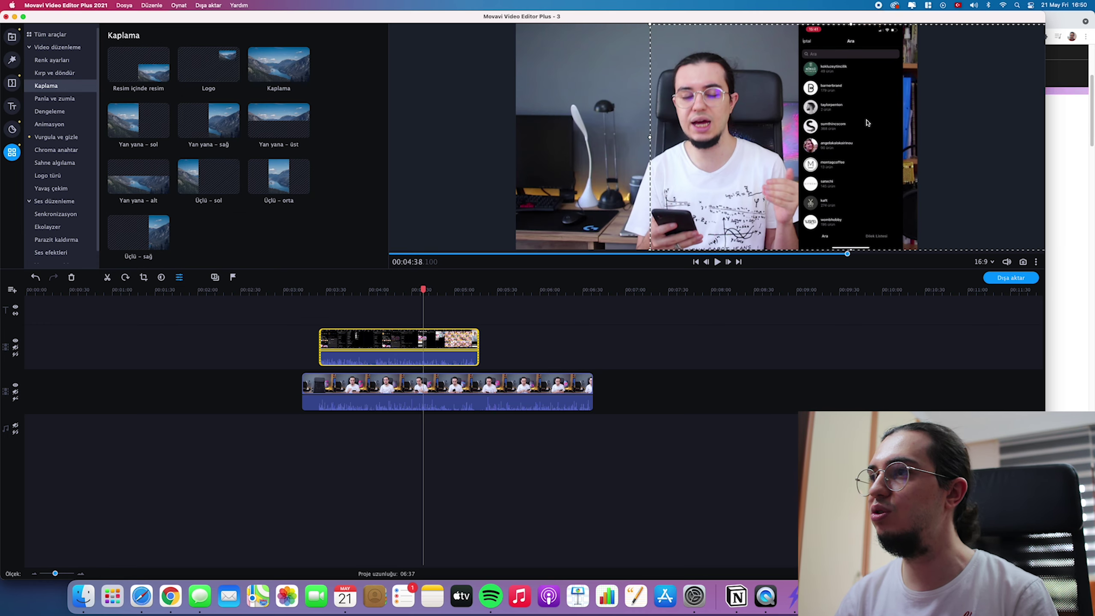
Step: Play back the overlaid screen recording beside the speaker from about 3:28
left_click(330, 289)
left_click(324, 289)
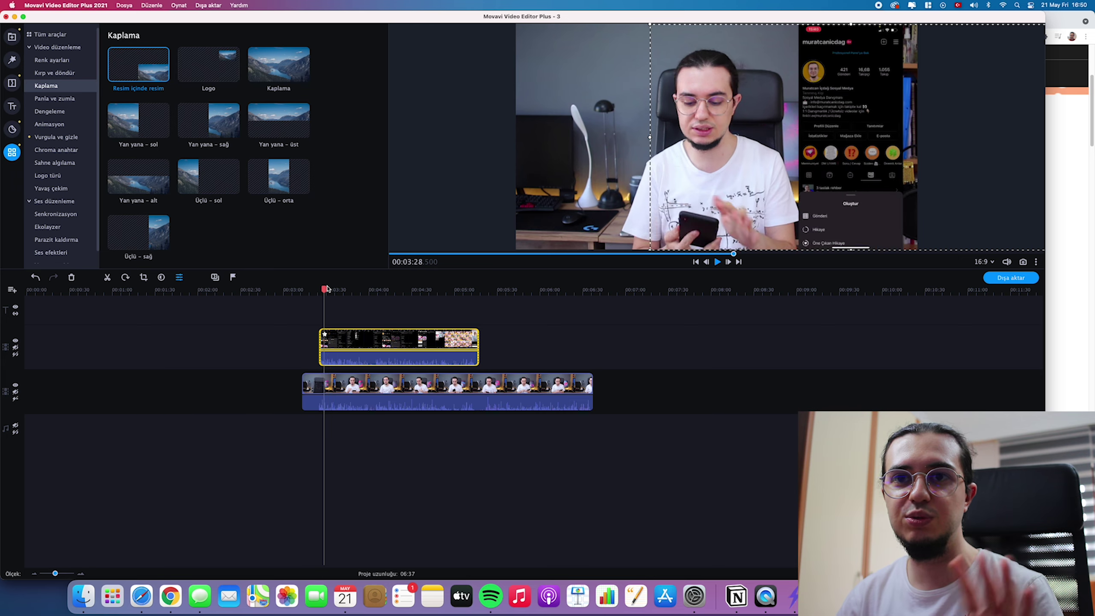
key("space")
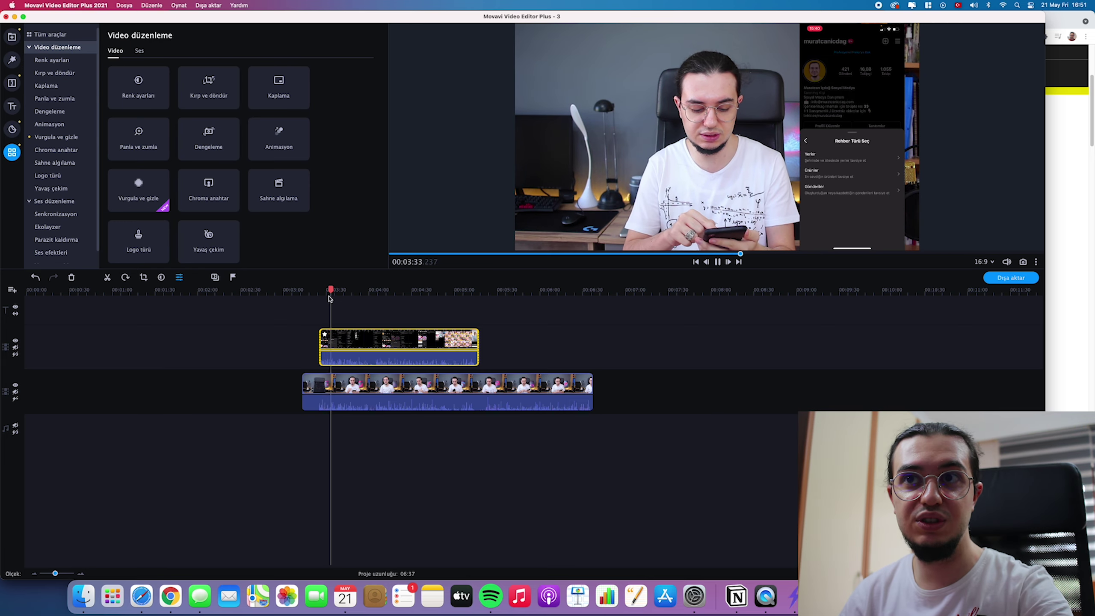
left_click(405, 447)
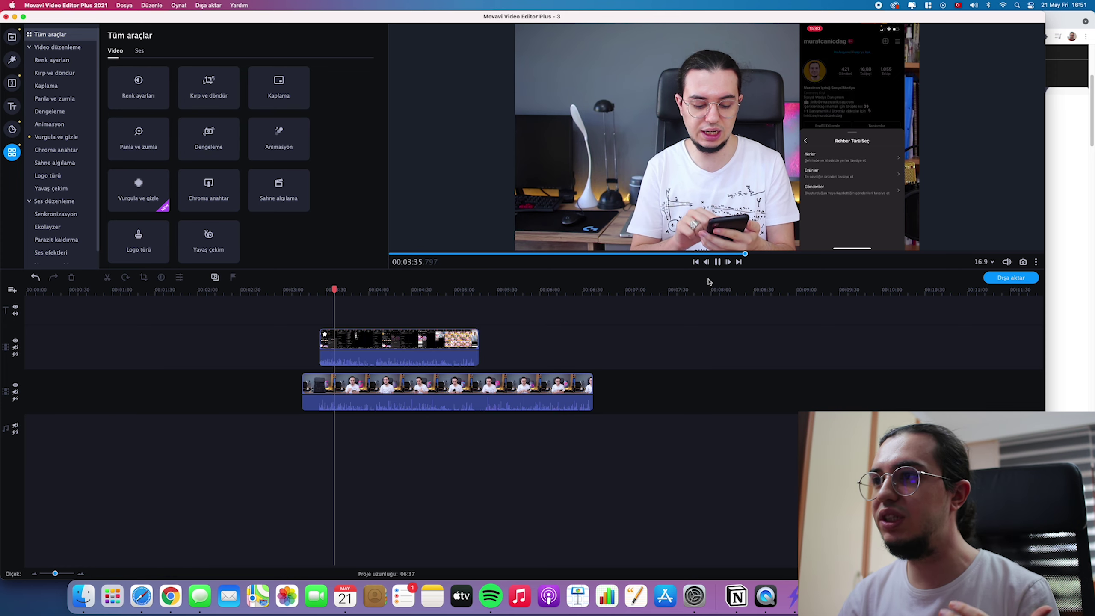
left_click(716, 263)
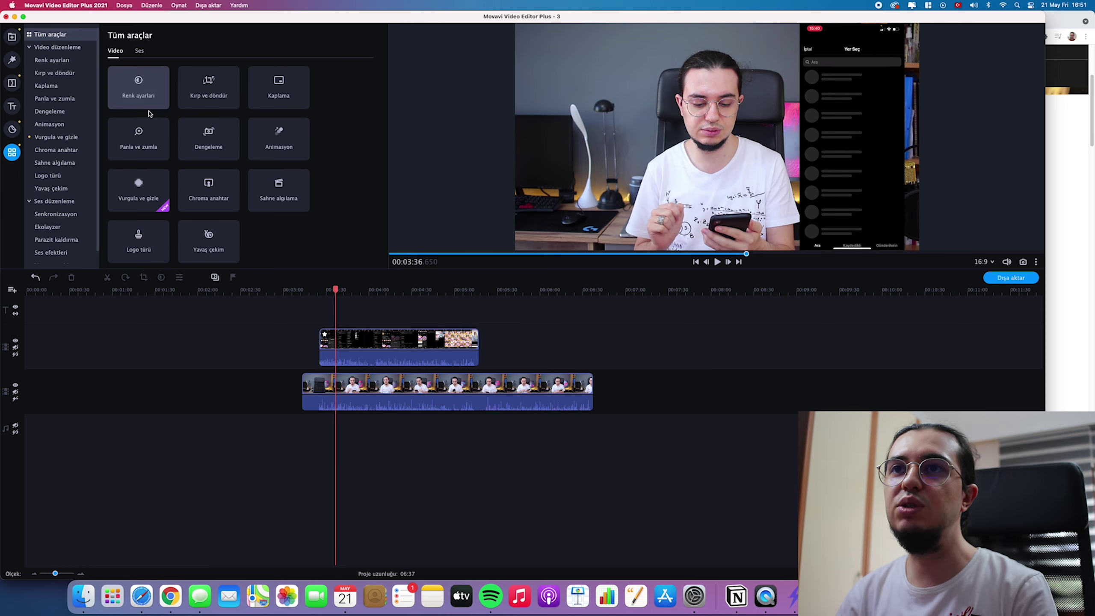
Step: Run beat detection on the camera clip's audio and set the minimum time between beat marks to 3,04 seconds
left_click(141, 53)
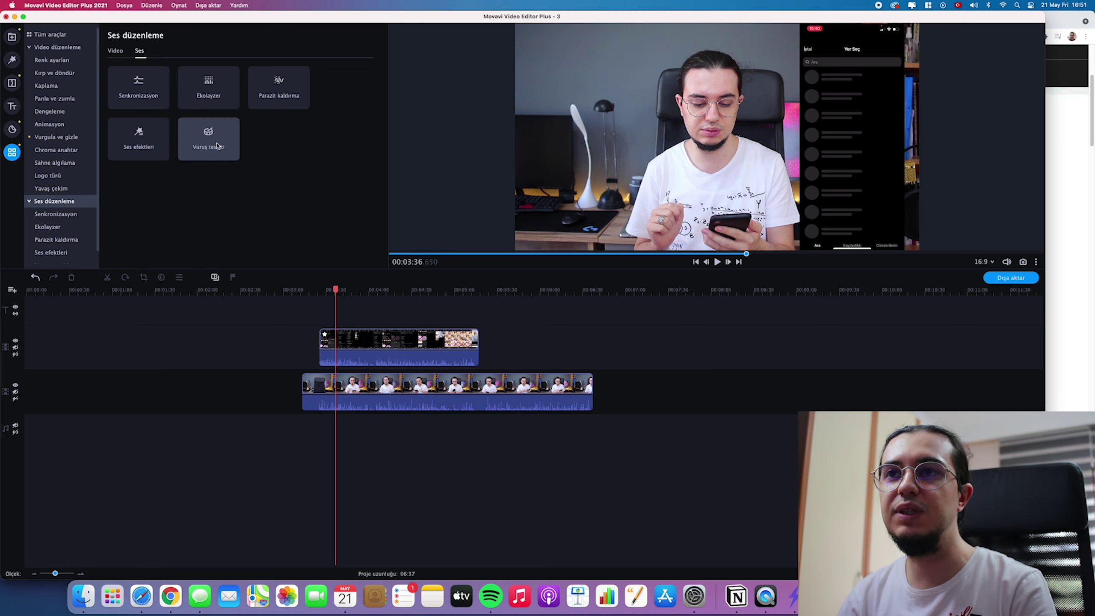
key("super+a")
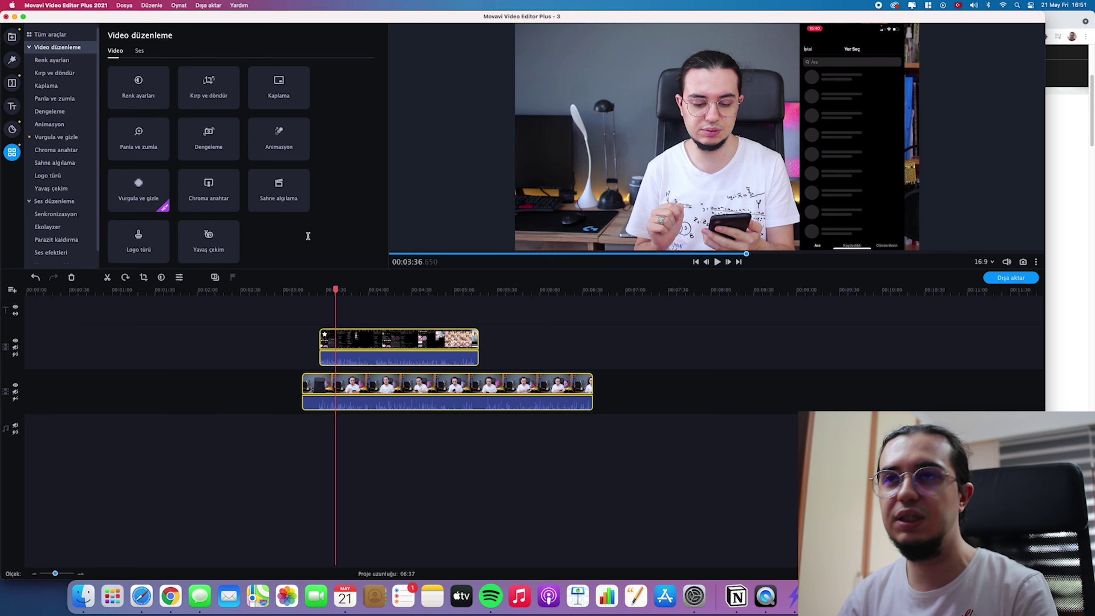
left_click(142, 55)
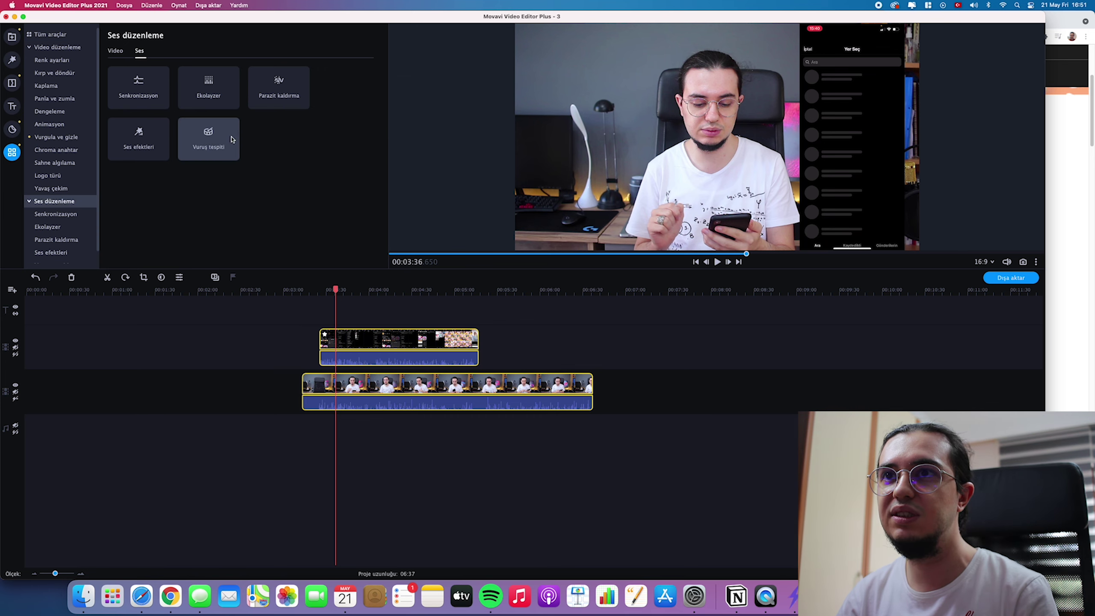
left_click(209, 139)
left_click(411, 403)
left_click(144, 81)
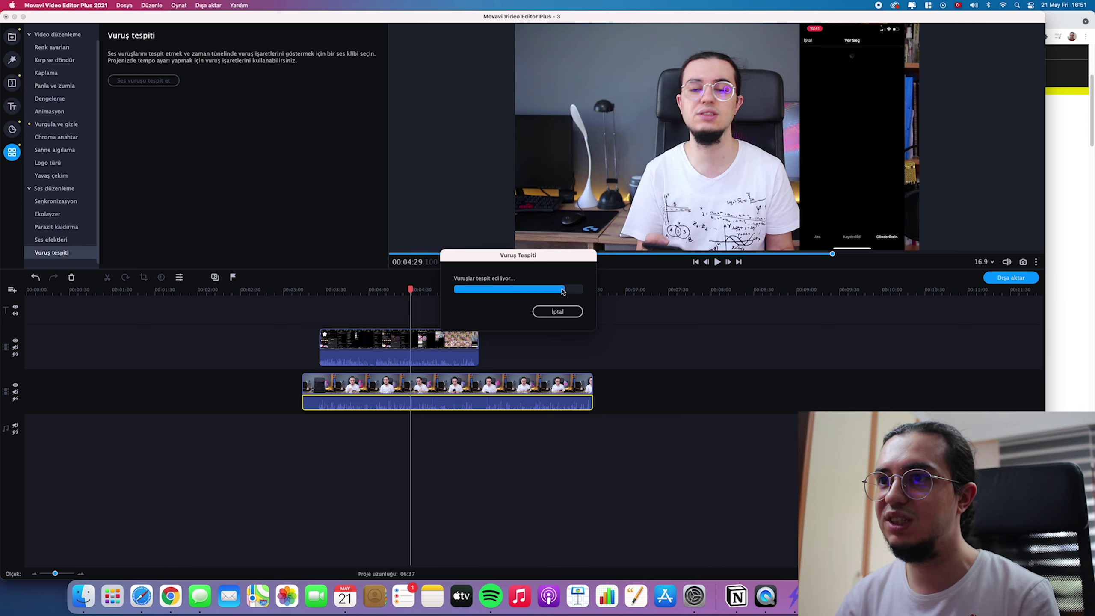
left_click_drag(304, 287, 346, 284)
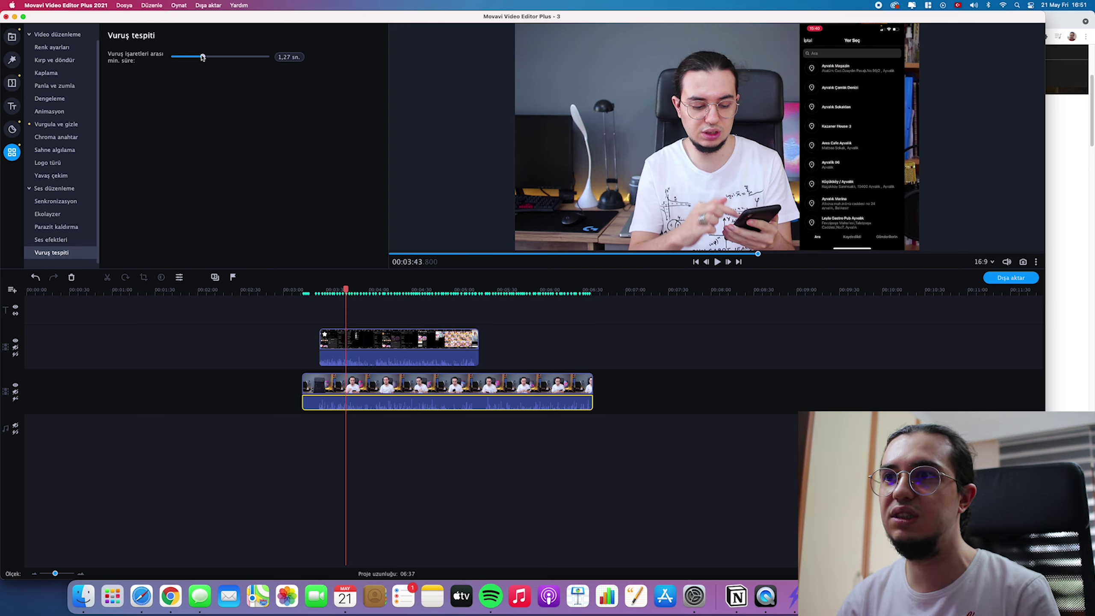
left_click_drag(202, 57, 214, 57)
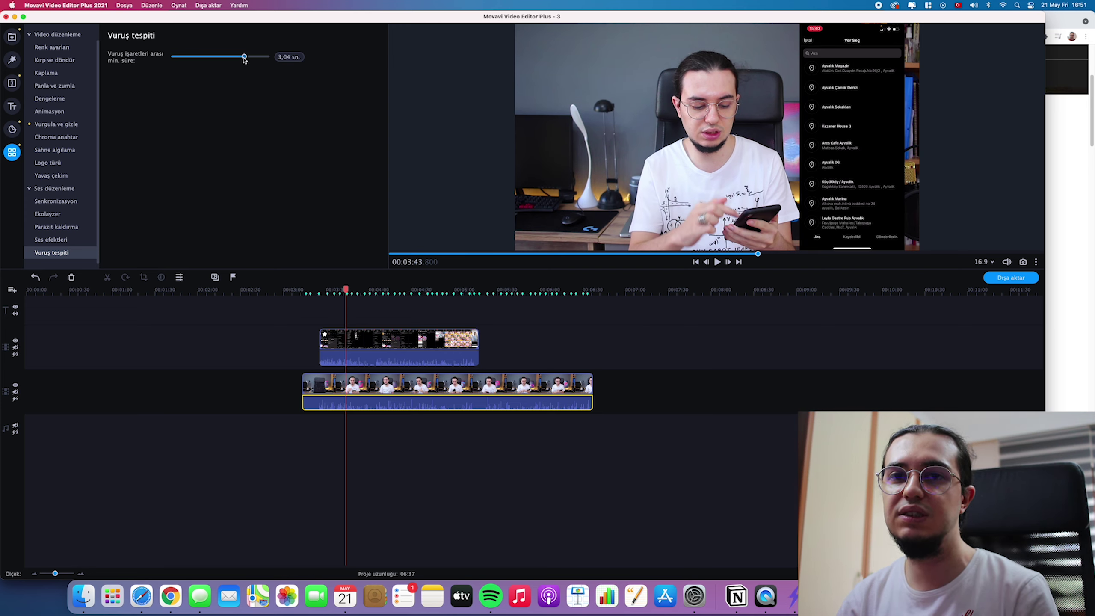